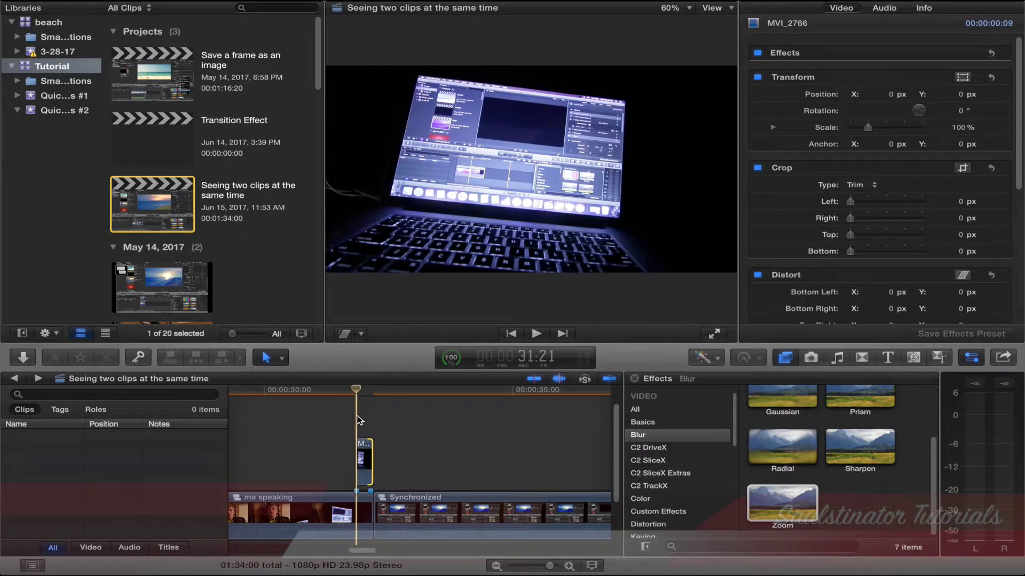
Move the connected laptop clip later and lift a copy of 'me speaking' above the storyline.
key(space)
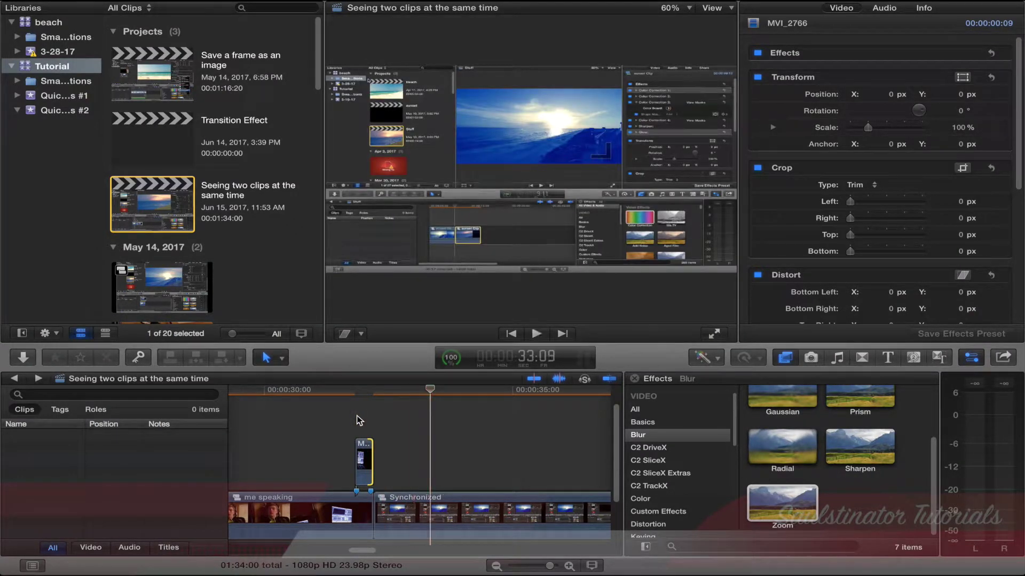
drag(364, 459, 480, 453)
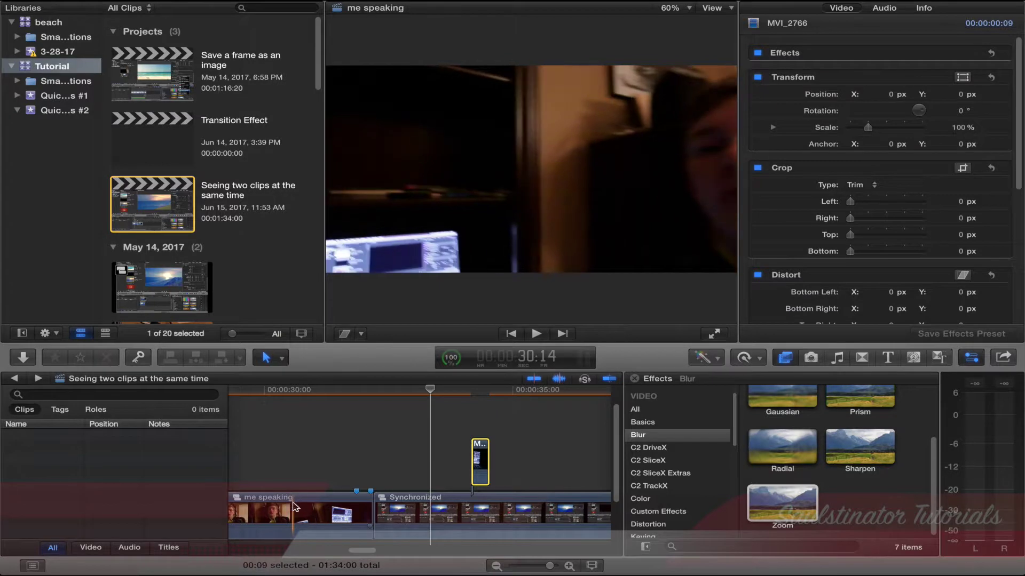
drag(290, 497, 294, 454)
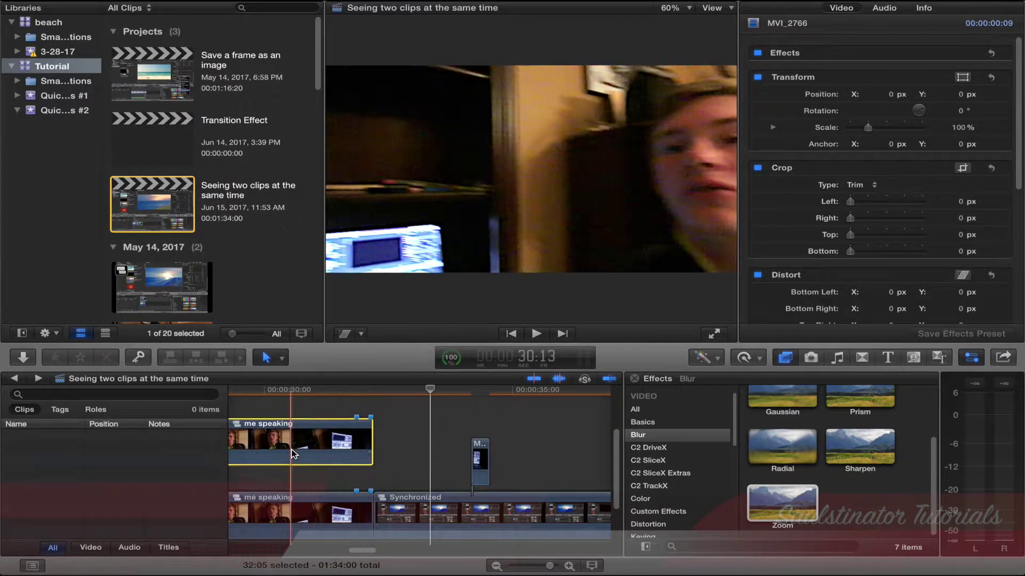
Delete the connected 'me speaking' copy and the small leftover connected clip.
key(t)
click(355, 439)
key(super+4)
key(a)
click(324, 444)
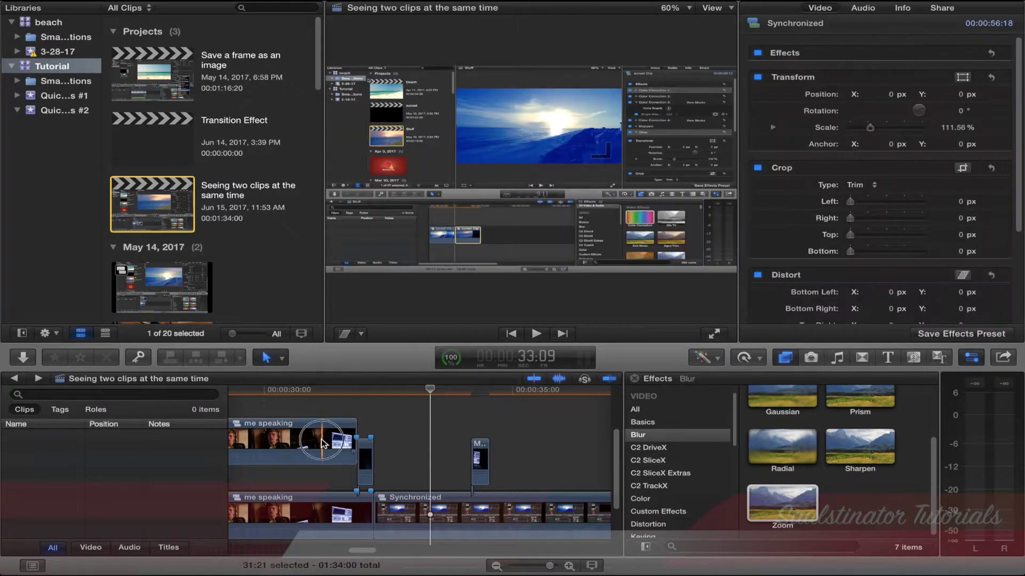
key(Delete)
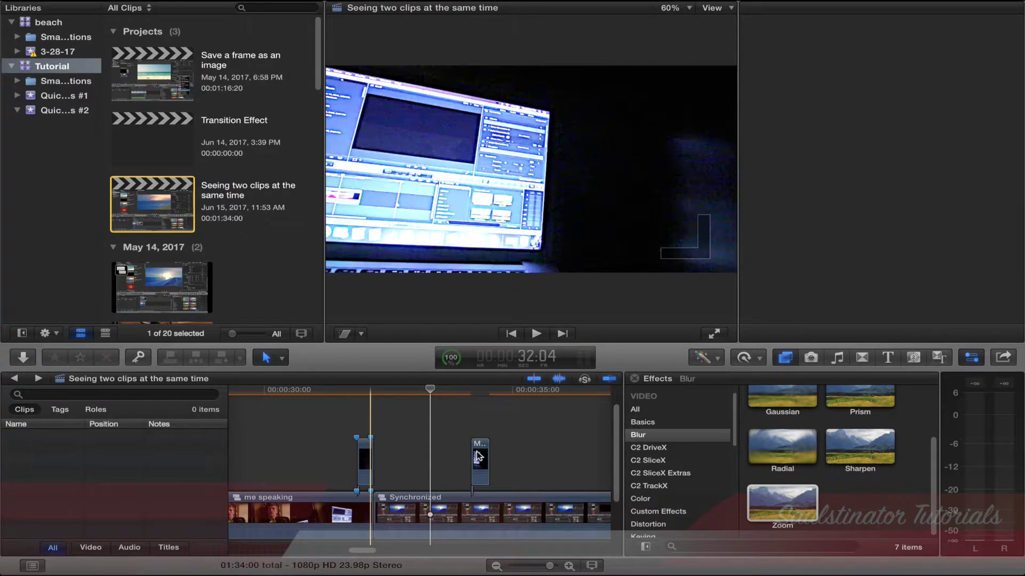
click(365, 465)
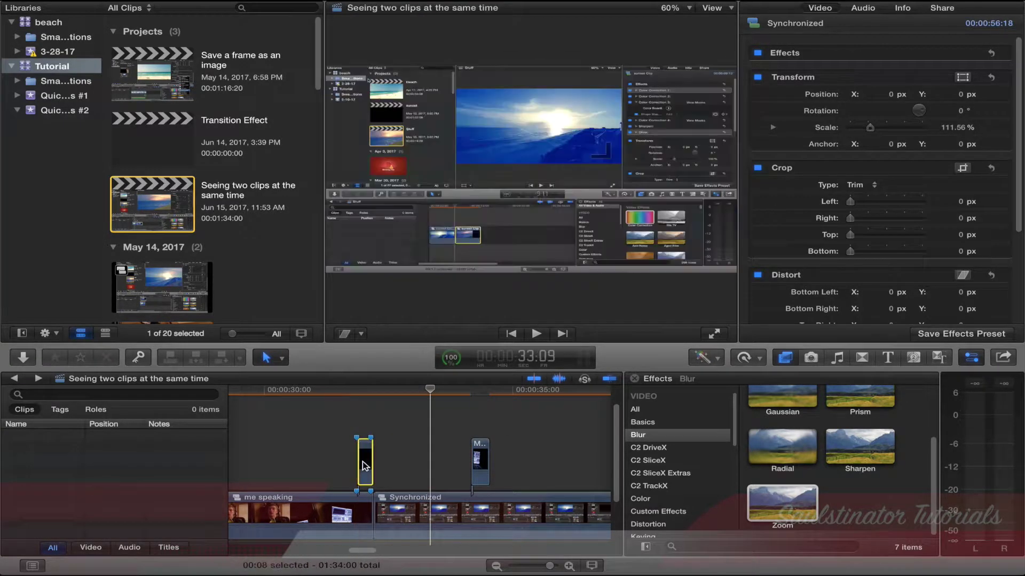
key(Delete)
Move the MVI_2766 clip two seconds earlier onto the cut and play back the edit.
drag(479, 456, 365, 457)
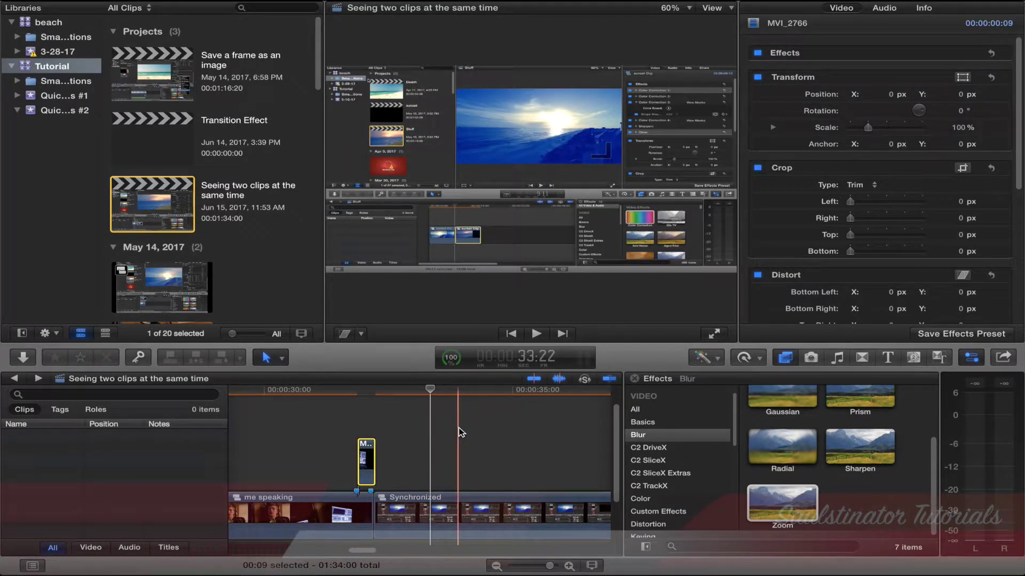
scroll(865, 313, down, 8)
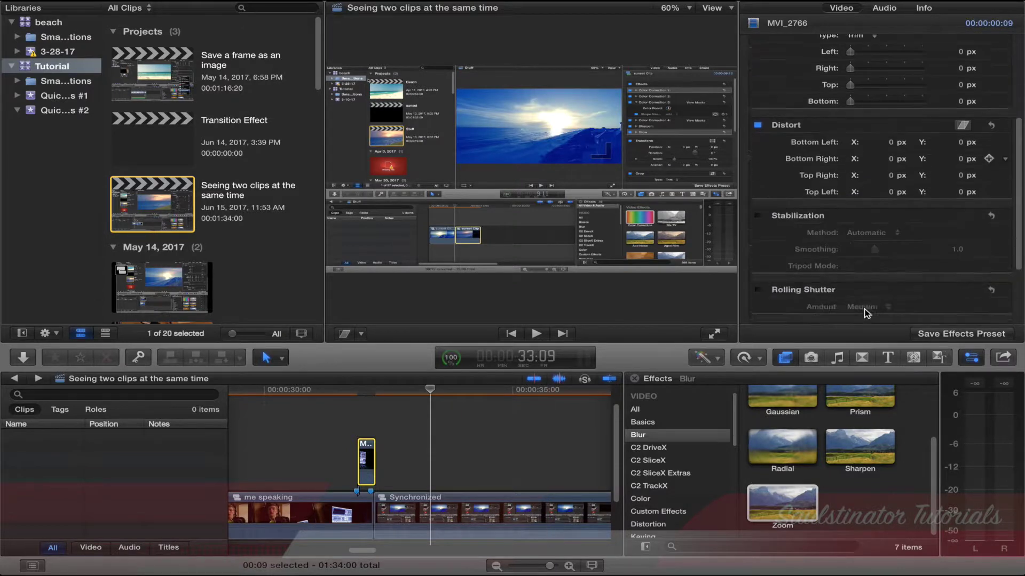
click(366, 463)
drag(366, 463, 368, 462)
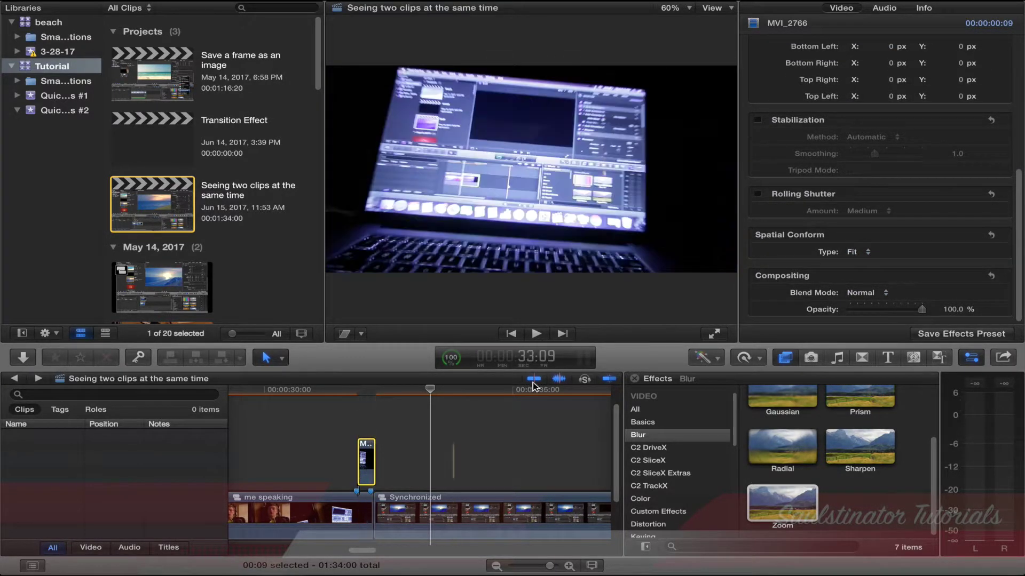
key(space)
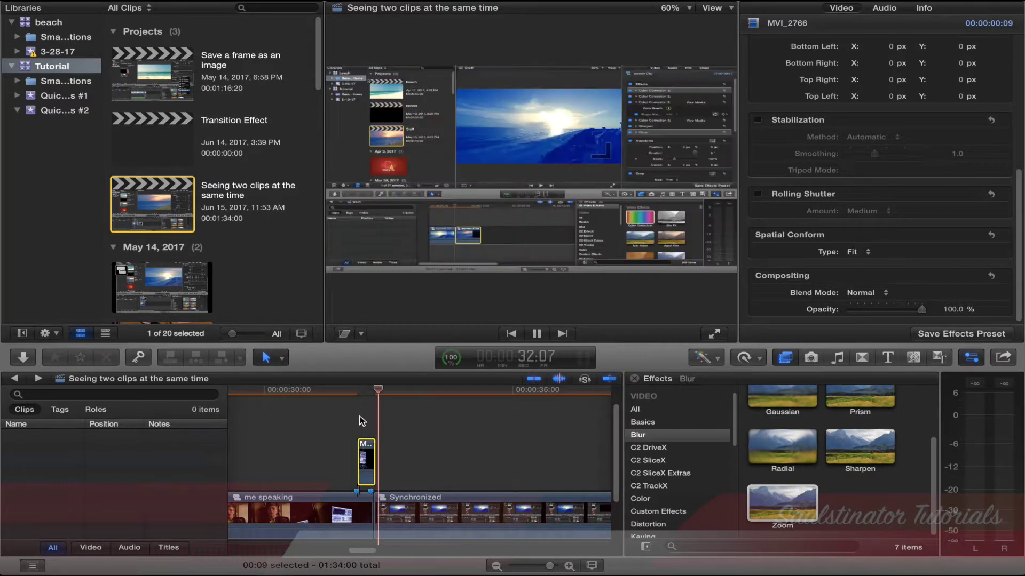
click(359, 421)
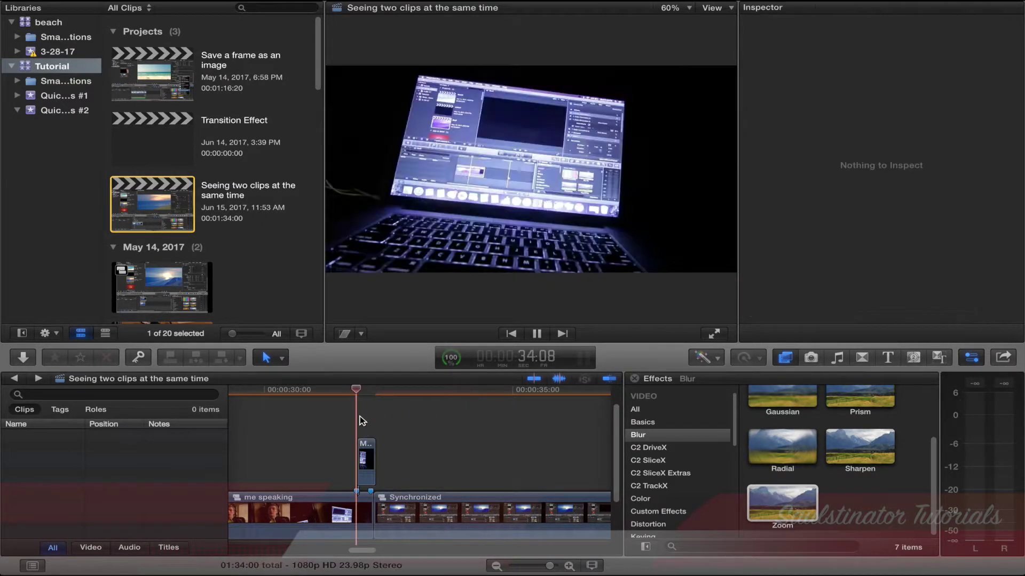
key(space)
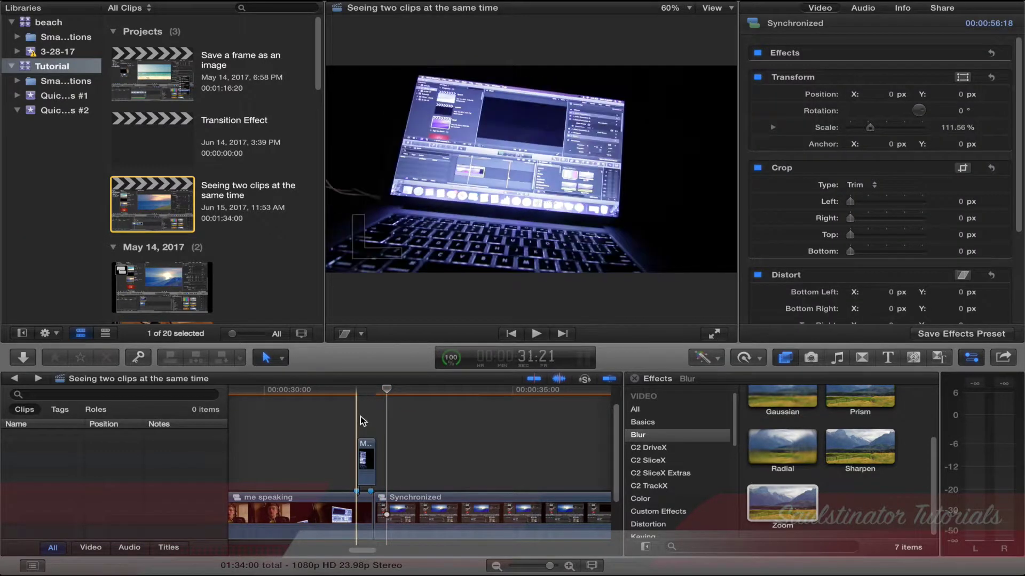
key(space)
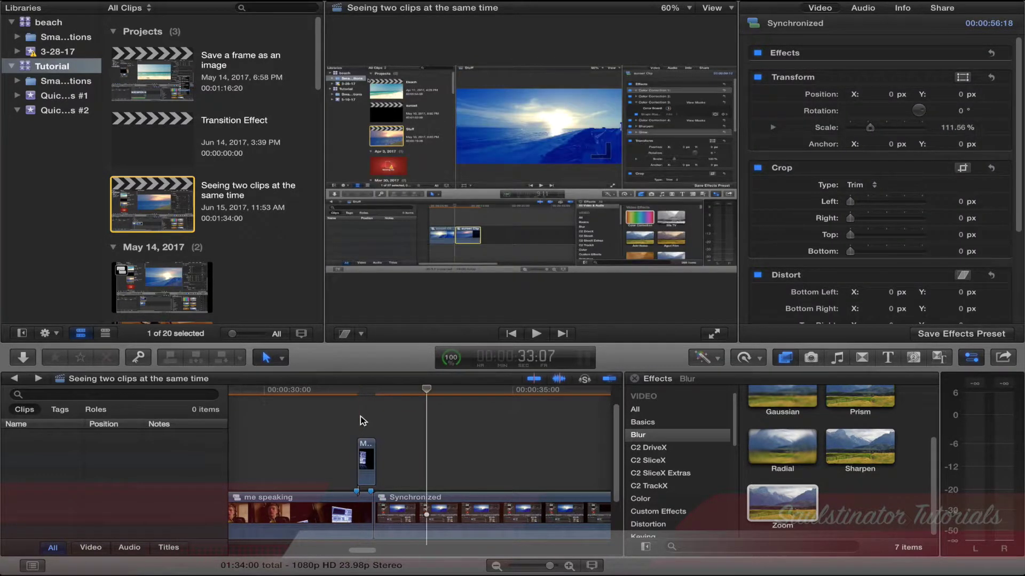
key(space)
Trim the connected MVI_2766 clip from 9 to 7 frames long.
key(Right)
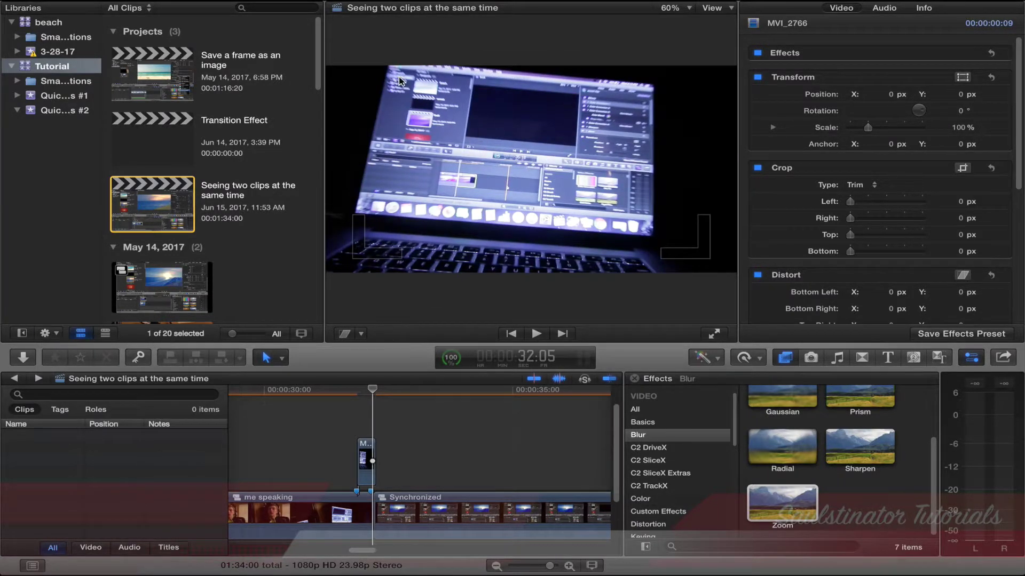
key(Right)
key(Left)
key(Left)
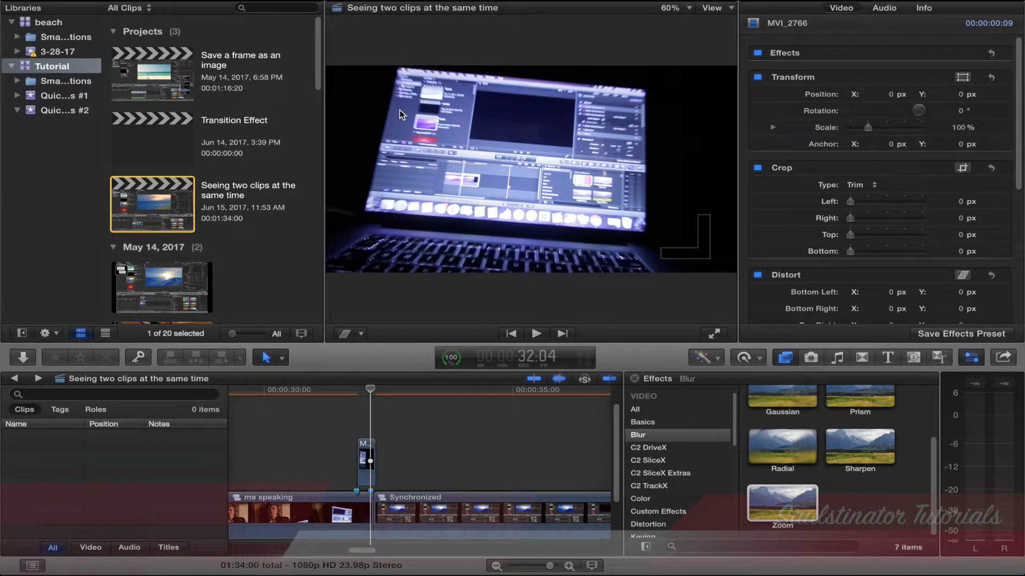
click(368, 455)
drag(374, 454, 374, 451)
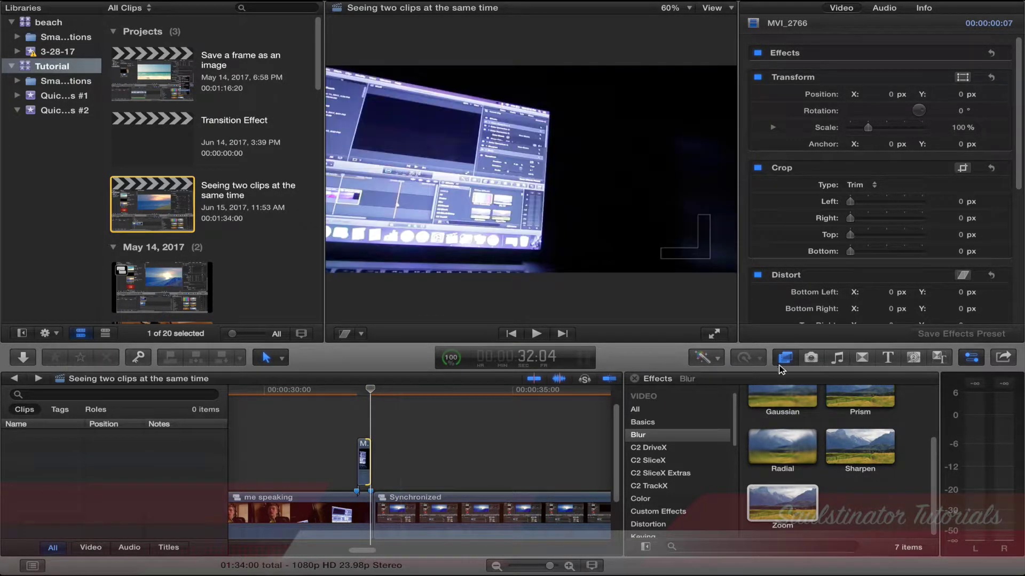
click(363, 459)
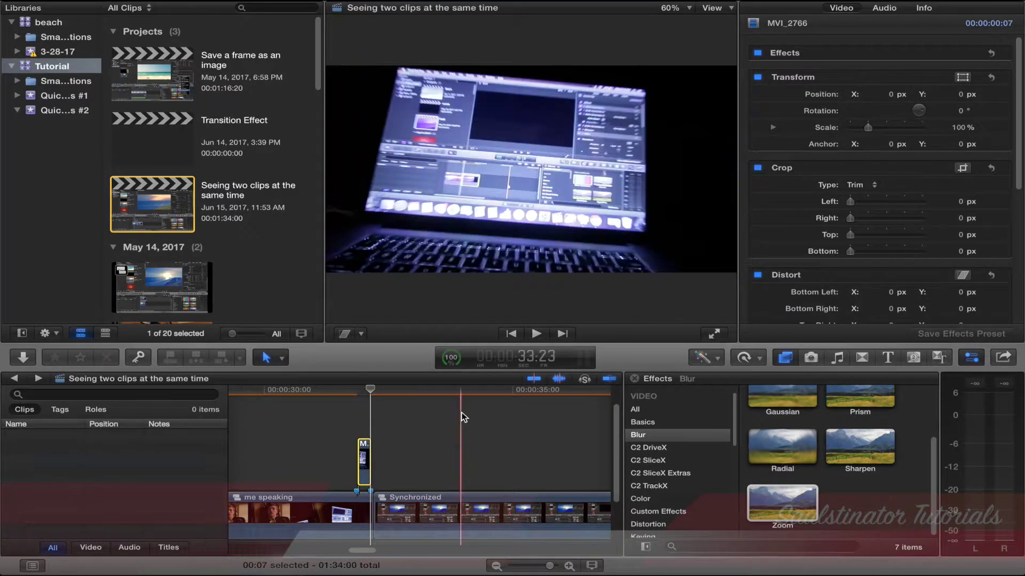
key(Left)
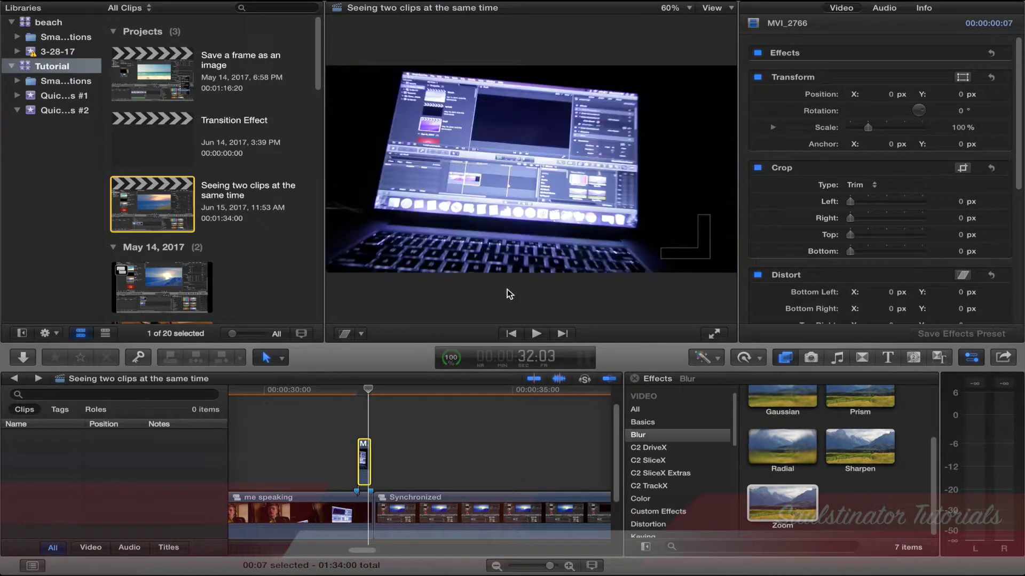
Apply a Retime Hold to freeze the MVI_2766 laptop clip.
click(744, 357)
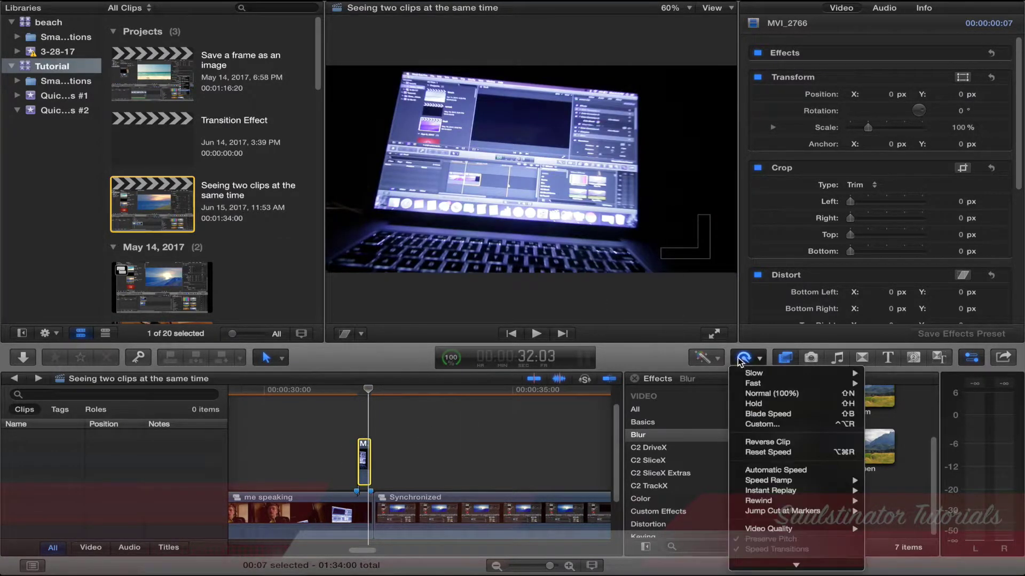
click(760, 415)
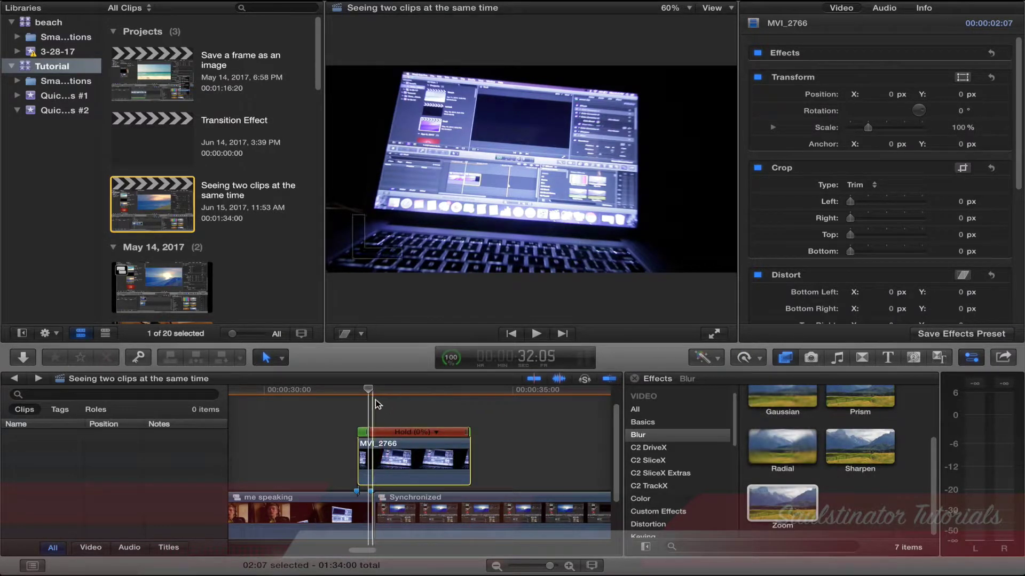
key(space)
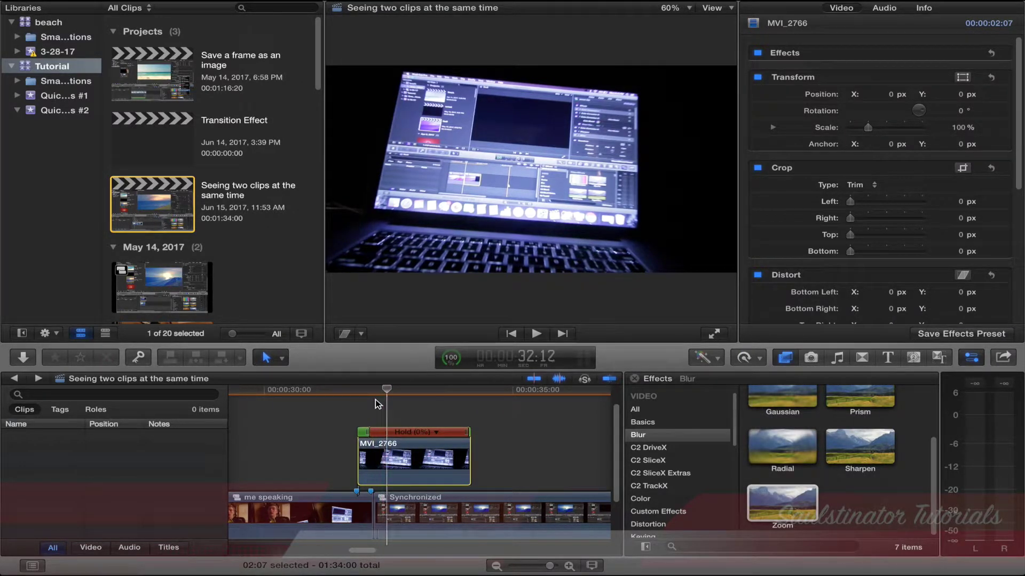
Trim the held laptop clip from 2:07 to 15 frames and play it back.
drag(470, 459, 385, 461)
key(space)
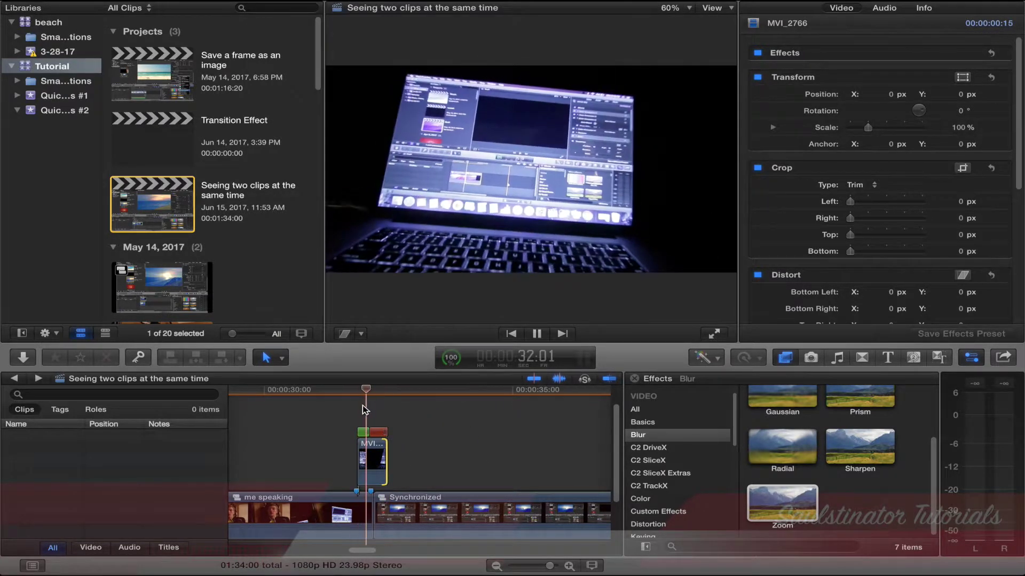
click(363, 405)
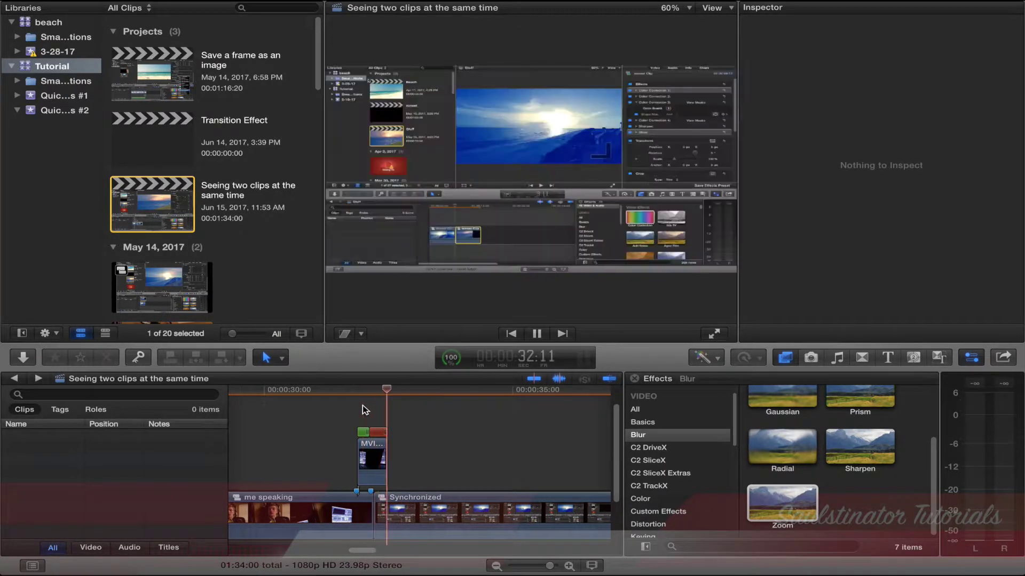
key(space)
key(super+4)
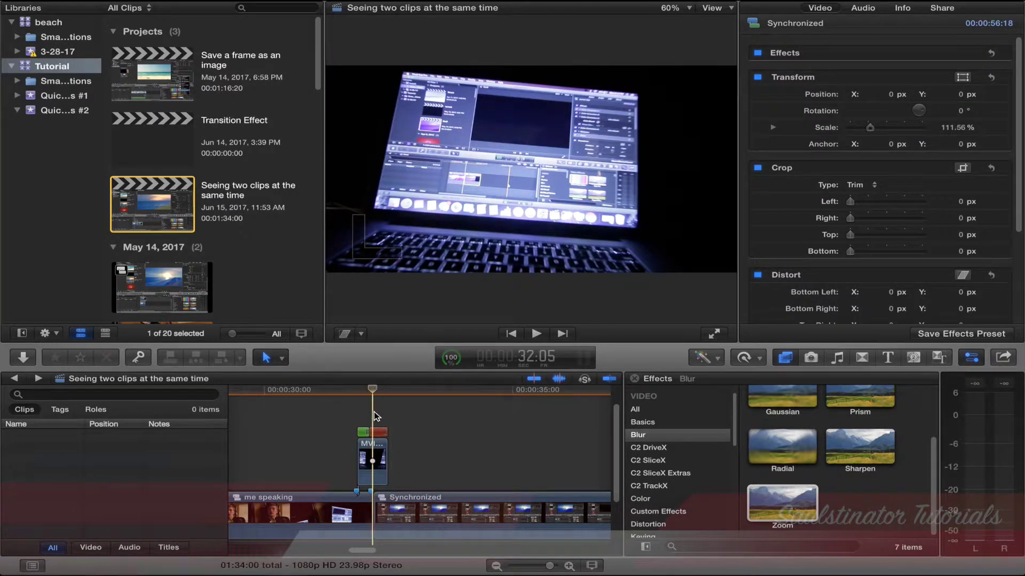
key(Left)
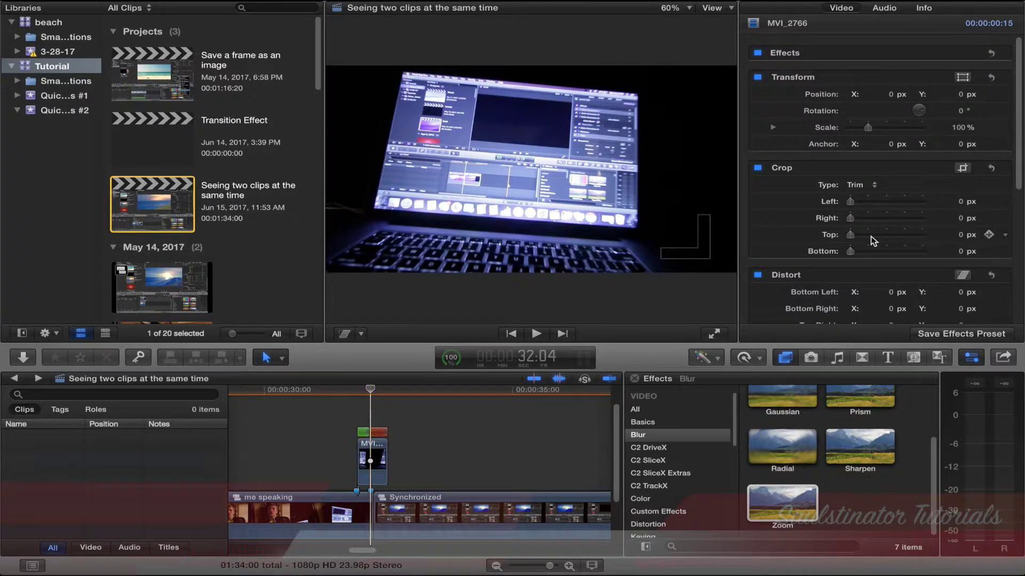
scroll(872, 241, down, 10)
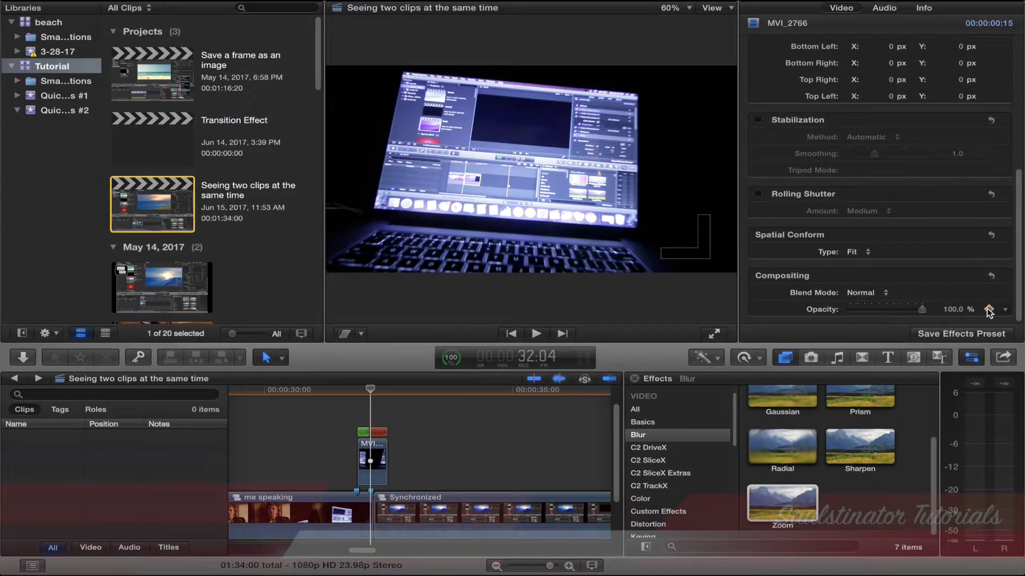
scroll(844, 208, up, 10)
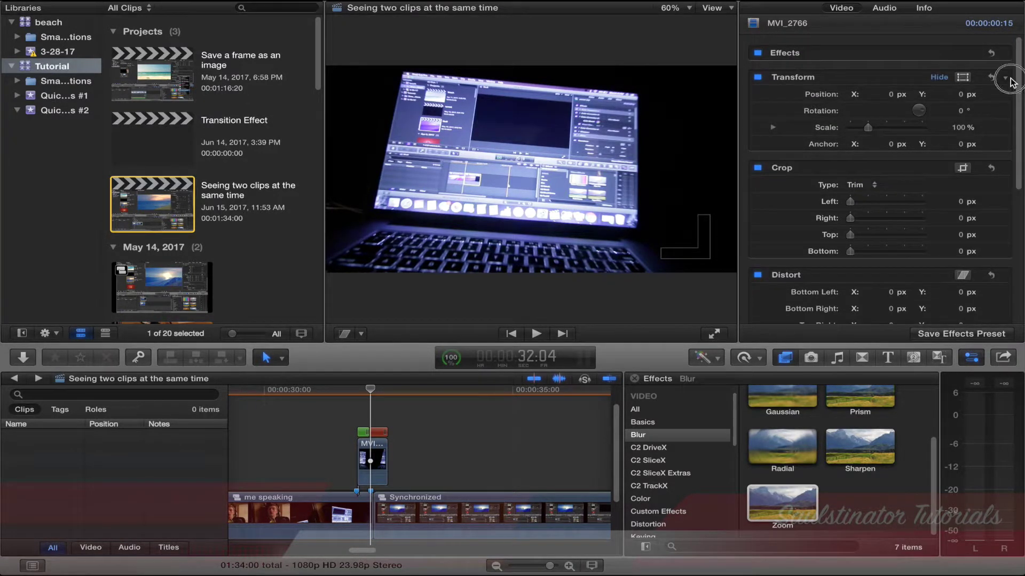
click(1009, 80)
click(965, 118)
scroll(959, 209, down, 3)
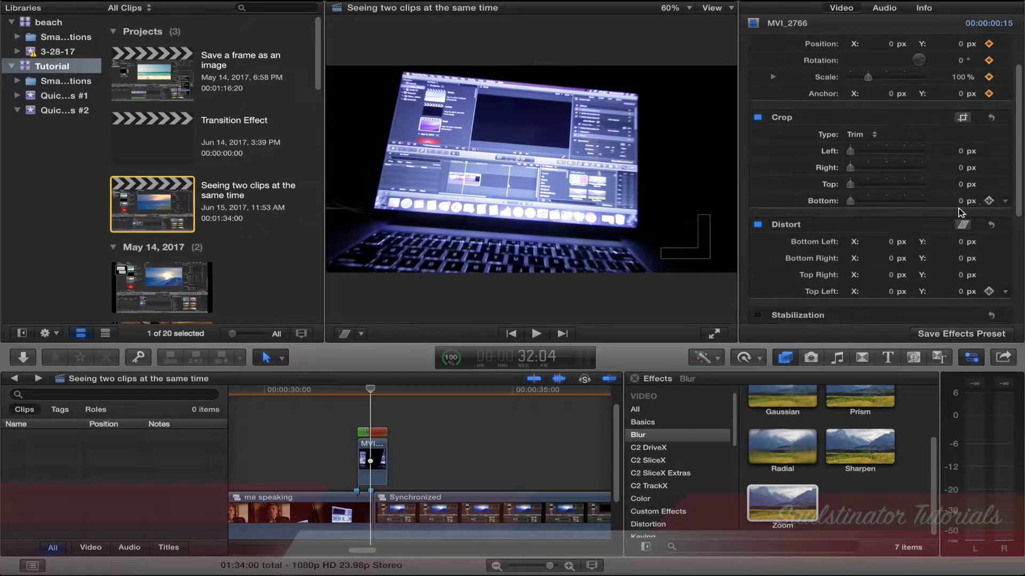
click(1009, 229)
click(959, 262)
scroll(959, 262, down, 10)
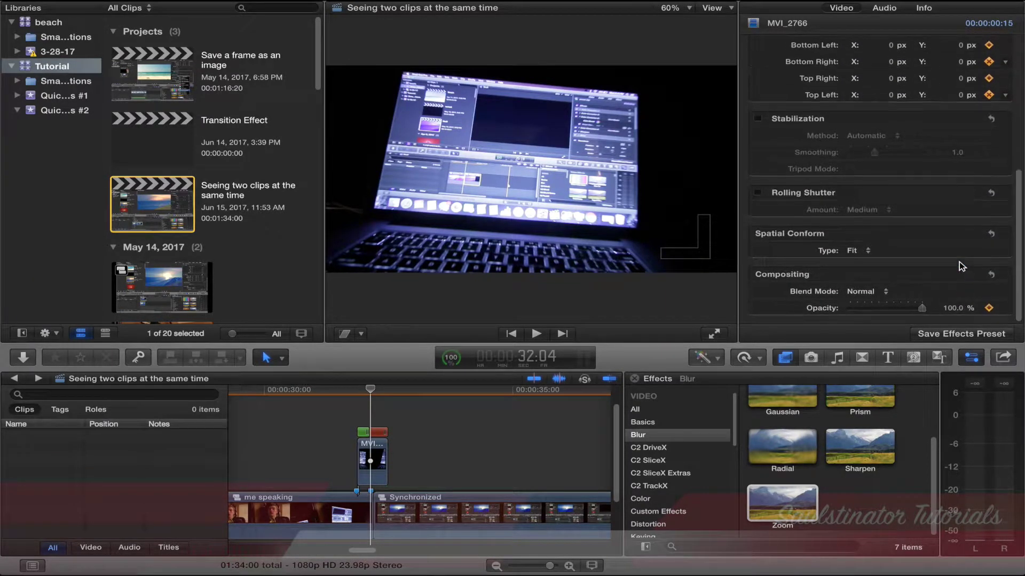
scroll(959, 262, up, 12)
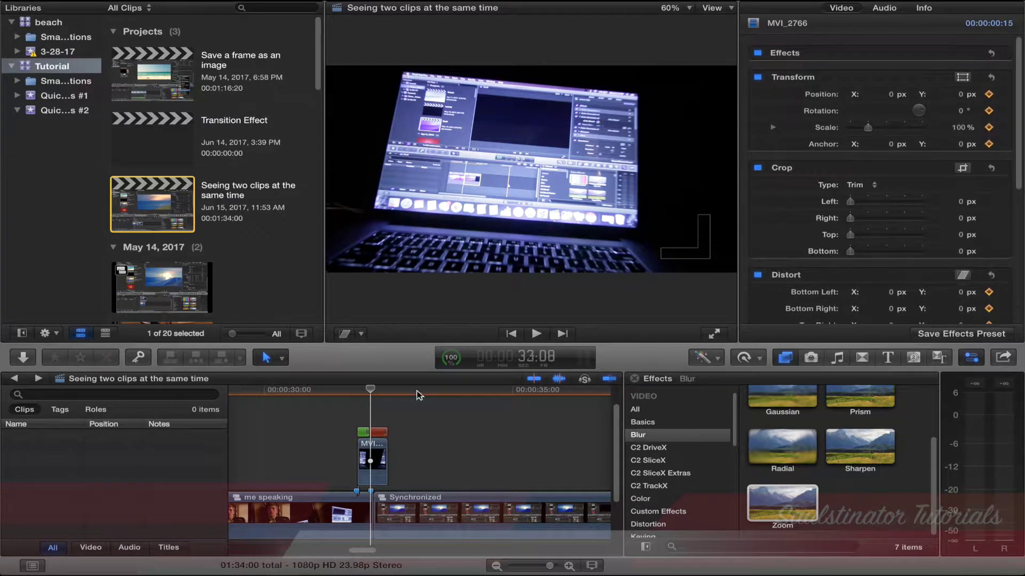
click(386, 413)
click(376, 451)
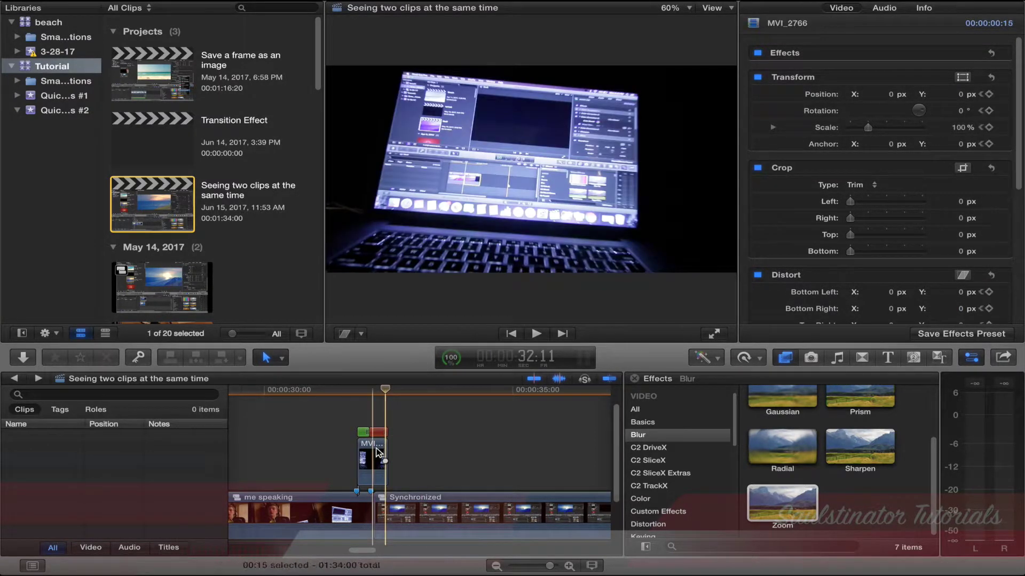
scroll(879, 191, down, 5)
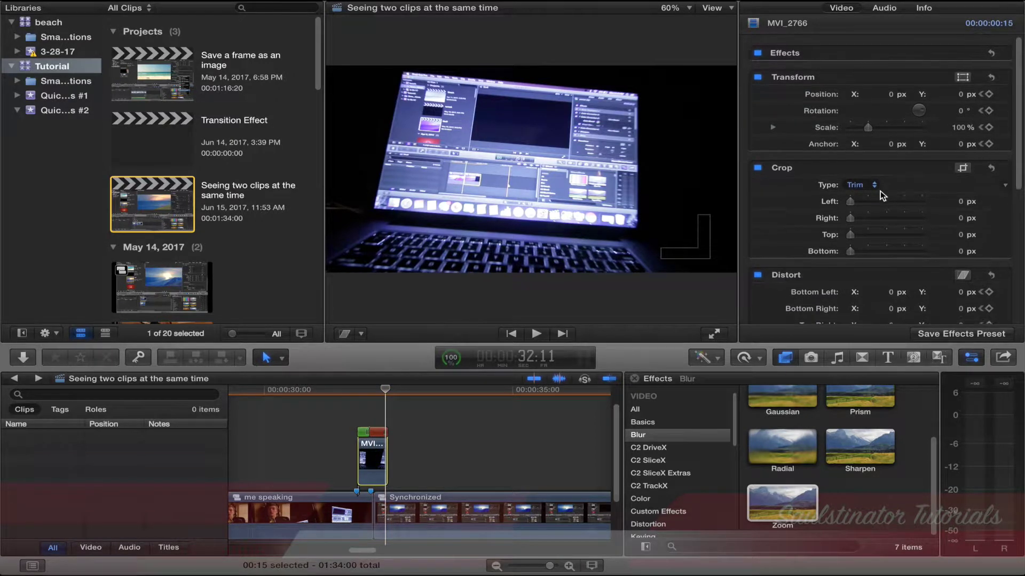
scroll(884, 183, down, 5)
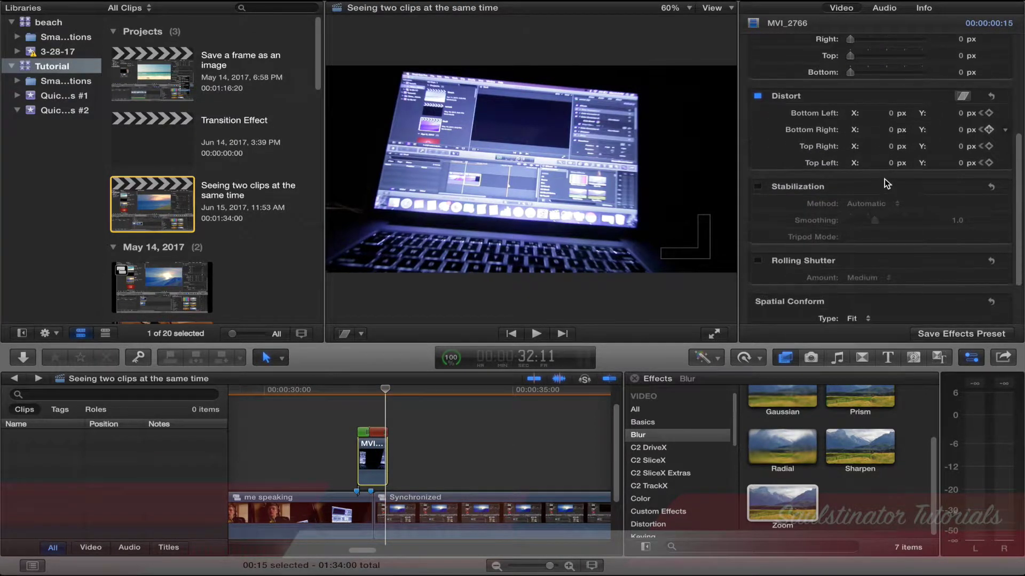
scroll(884, 182, up, 10)
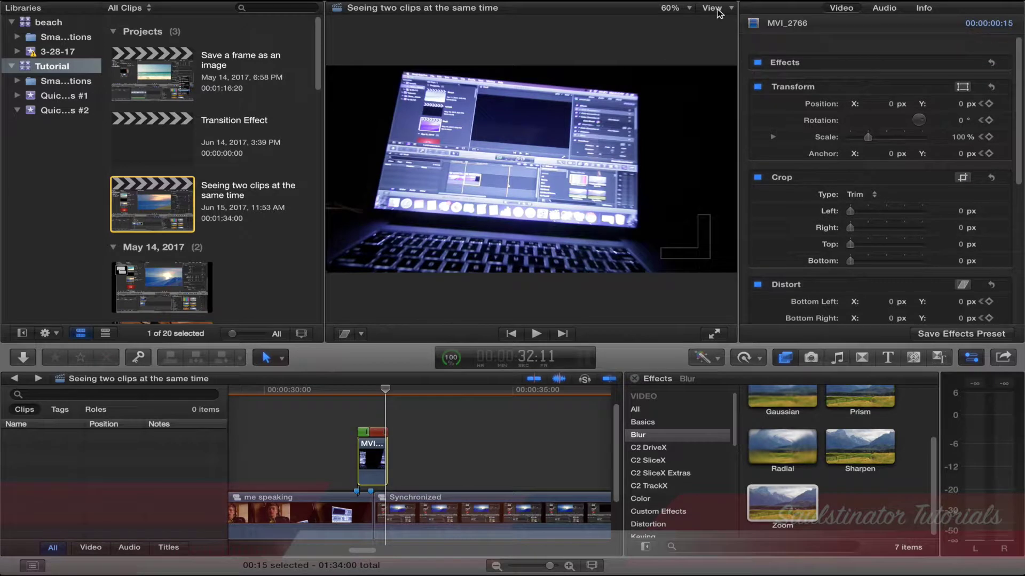
click(678, 9)
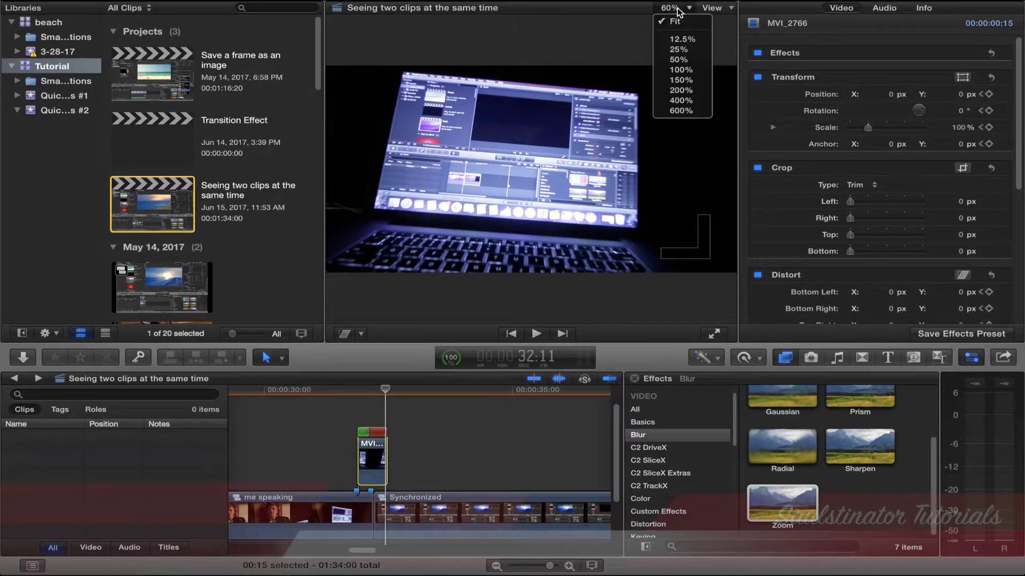
Set the viewer zoom to 25% and enable the Distort onscreen control on the laptop clip.
click(683, 58)
click(676, 9)
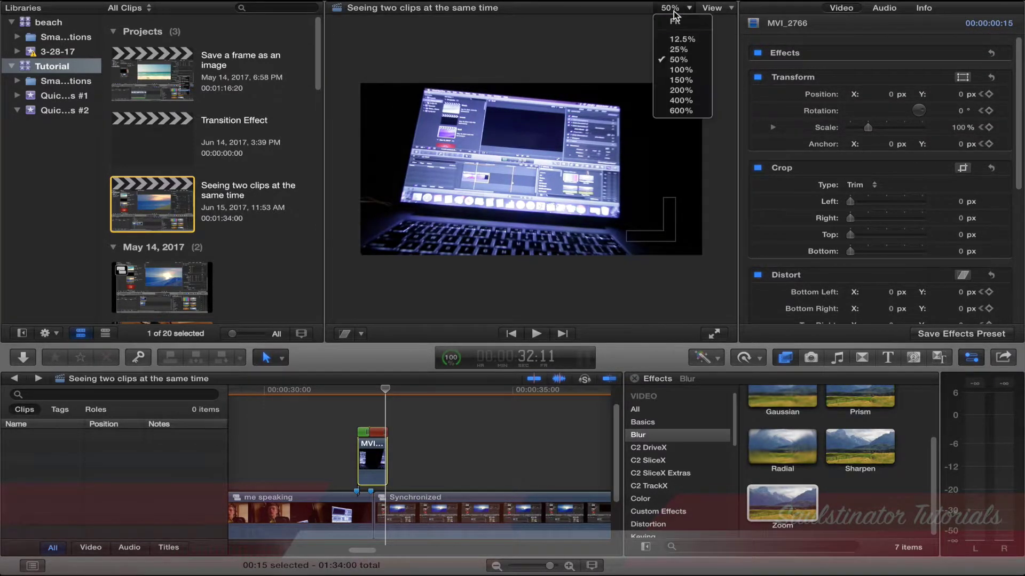
click(677, 49)
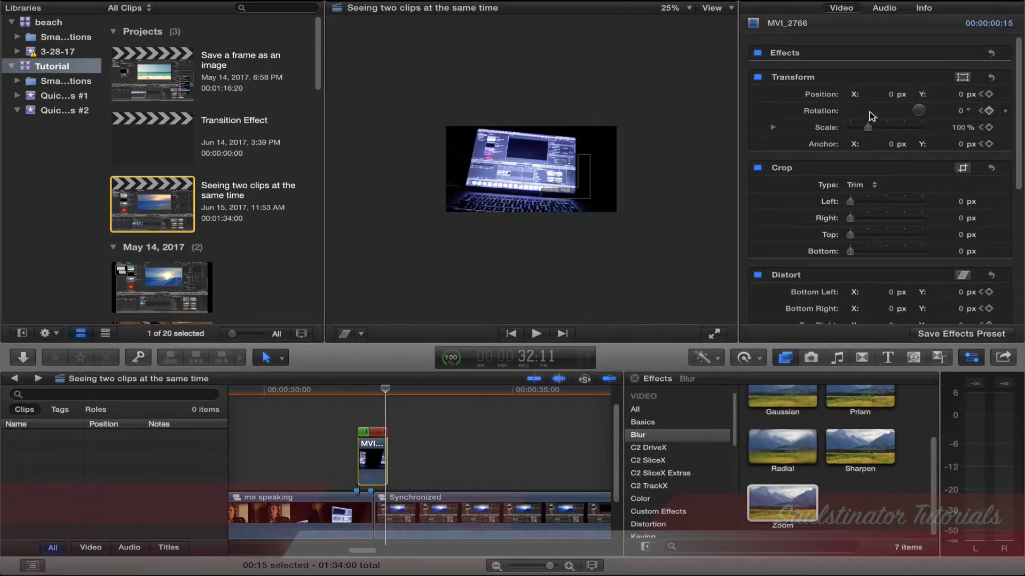
scroll(891, 190, down, 3)
click(963, 191)
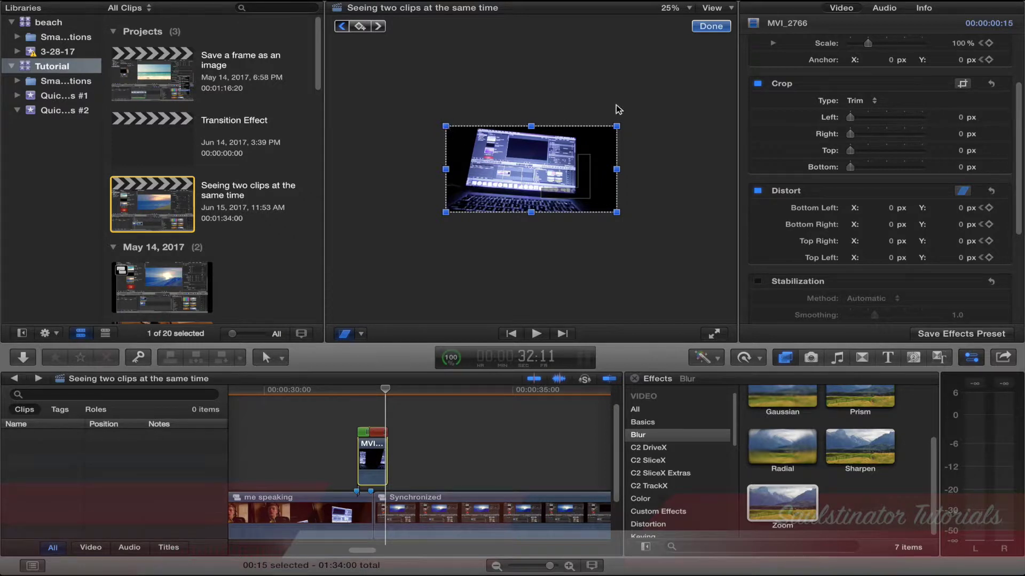
Drag all four corners past the frame edges, Bottom Left ending at -237.9/-439.4 px.
drag(618, 127, 666, 111)
drag(447, 127, 399, 124)
drag(447, 213, 431, 238)
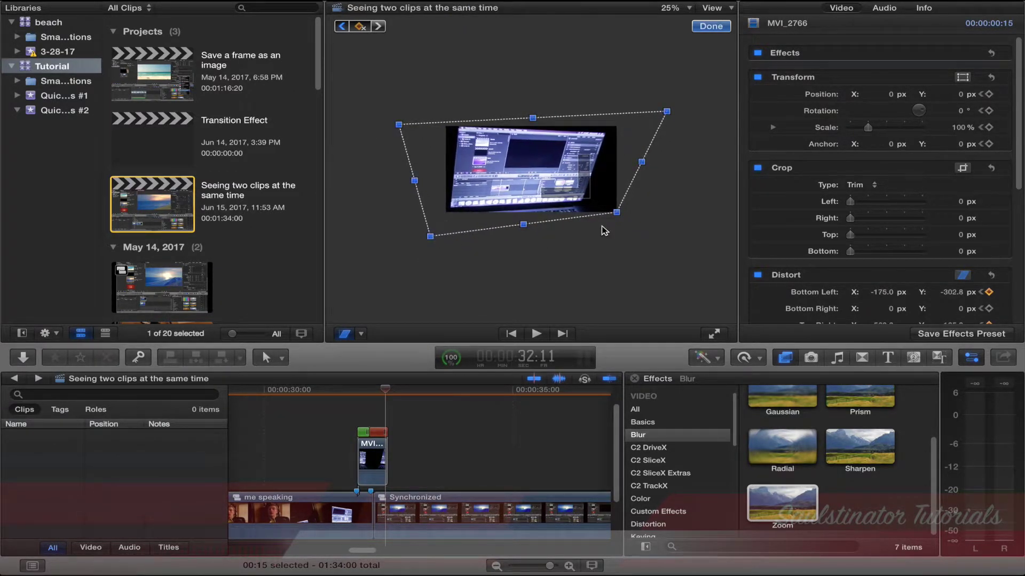
drag(617, 213, 678, 235)
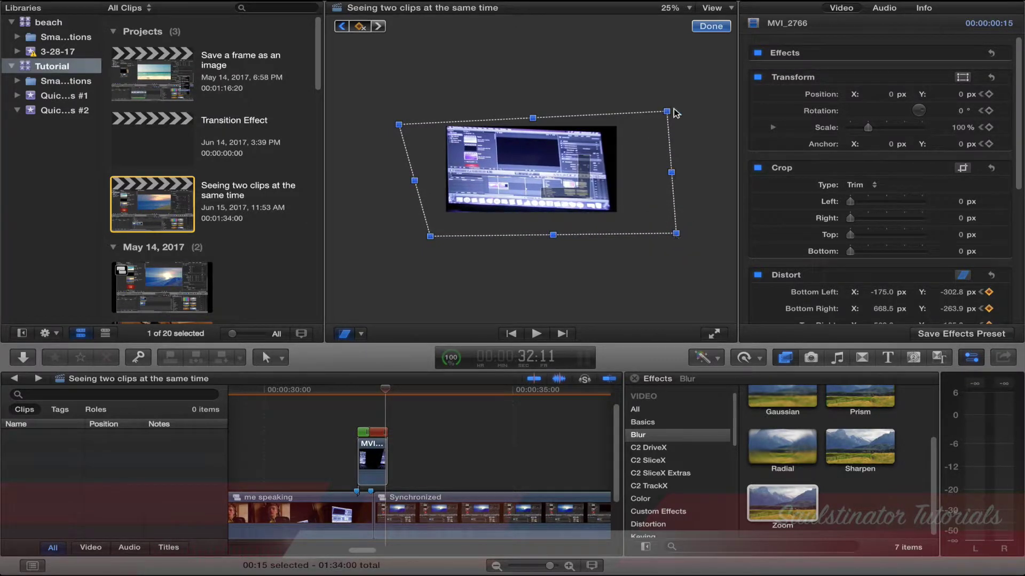
drag(671, 110, 699, 104)
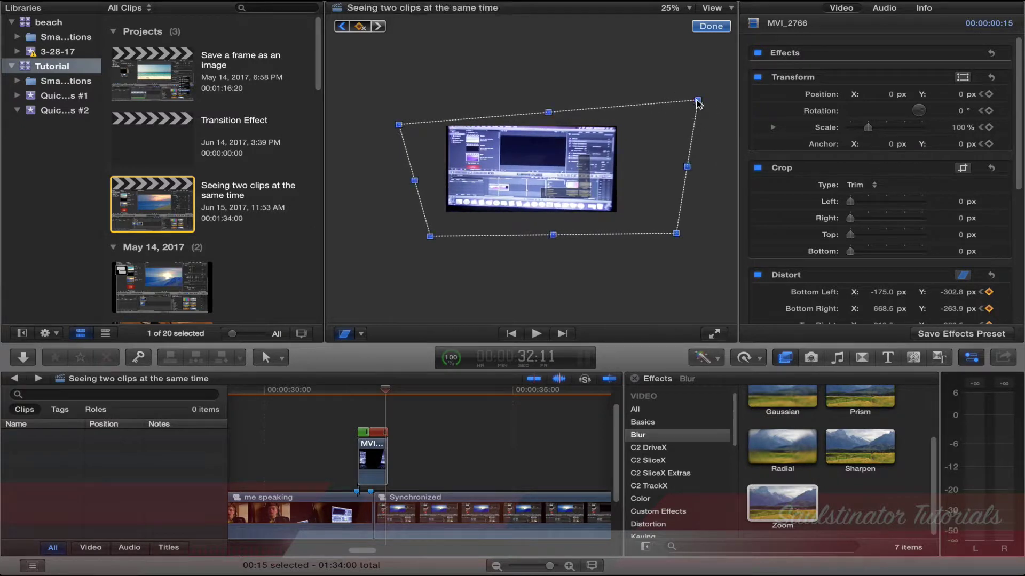
drag(399, 125, 395, 127)
drag(431, 237, 427, 250)
drag(675, 235, 682, 234)
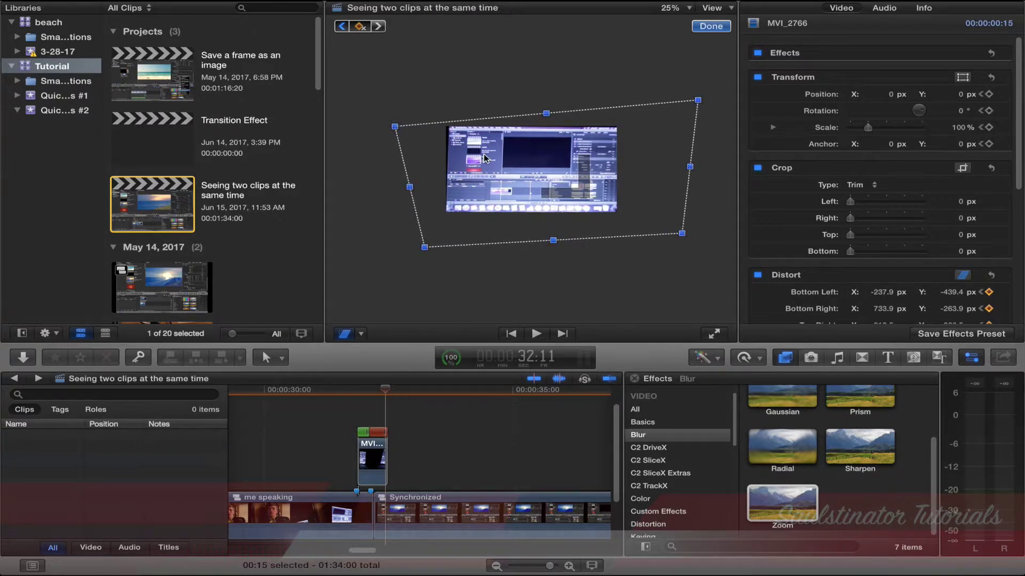
drag(395, 129, 390, 128)
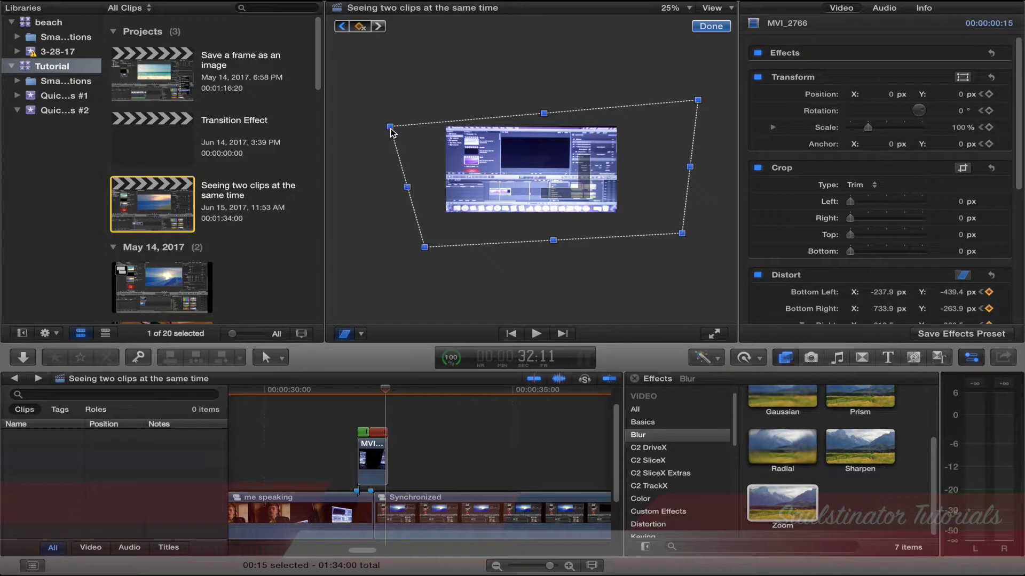
Finish the corner distortion and play the transition to preview it.
click(713, 26)
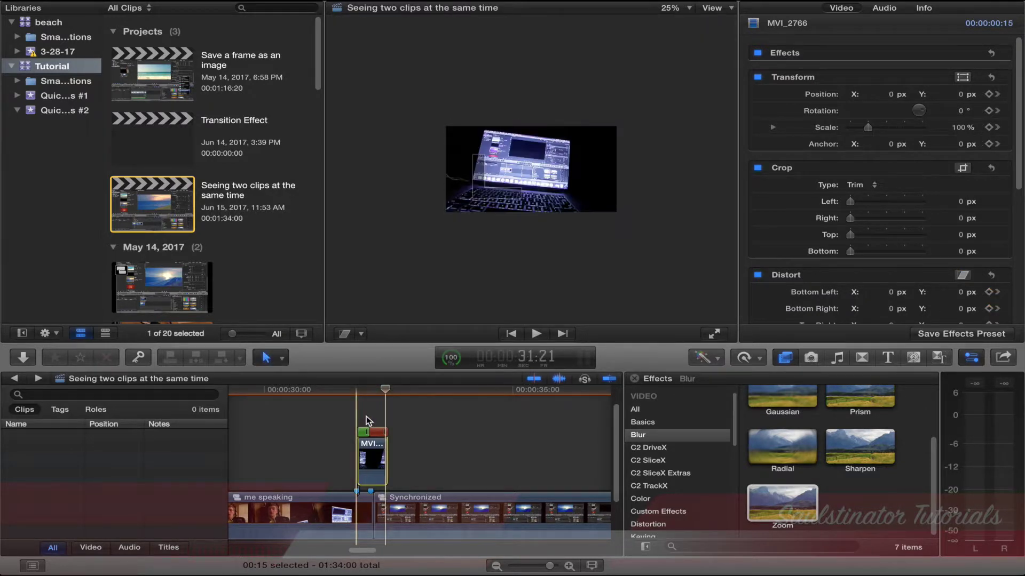
key(space)
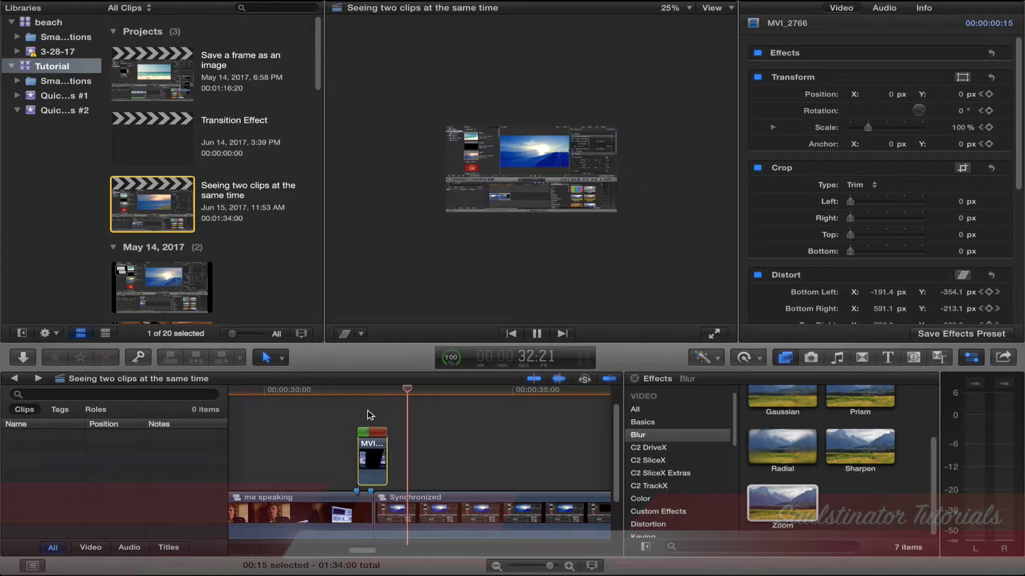
click(367, 412)
key(space)
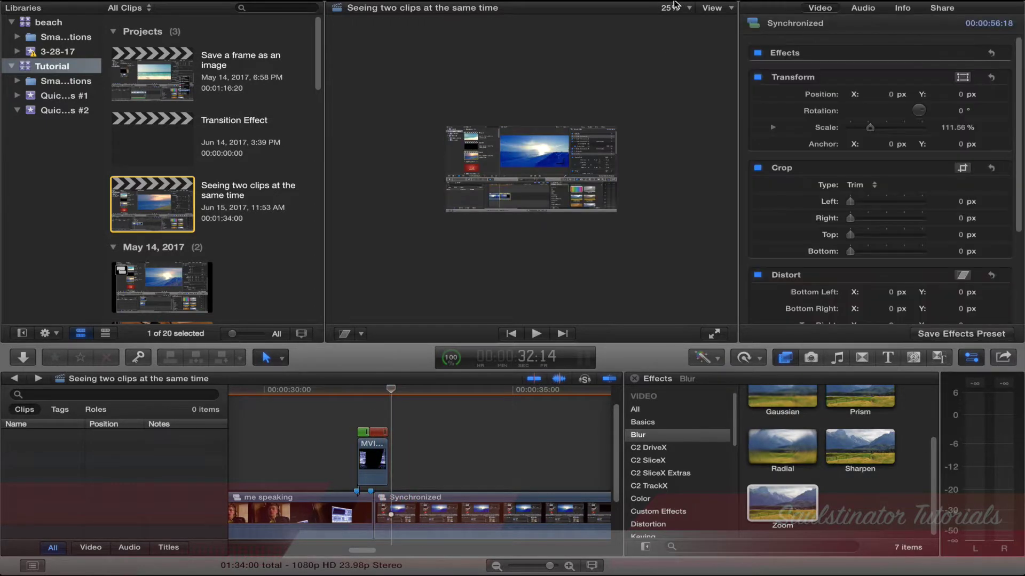
Set the viewer to Fit and step frame by frame through the transition to 32:11.
click(678, 7)
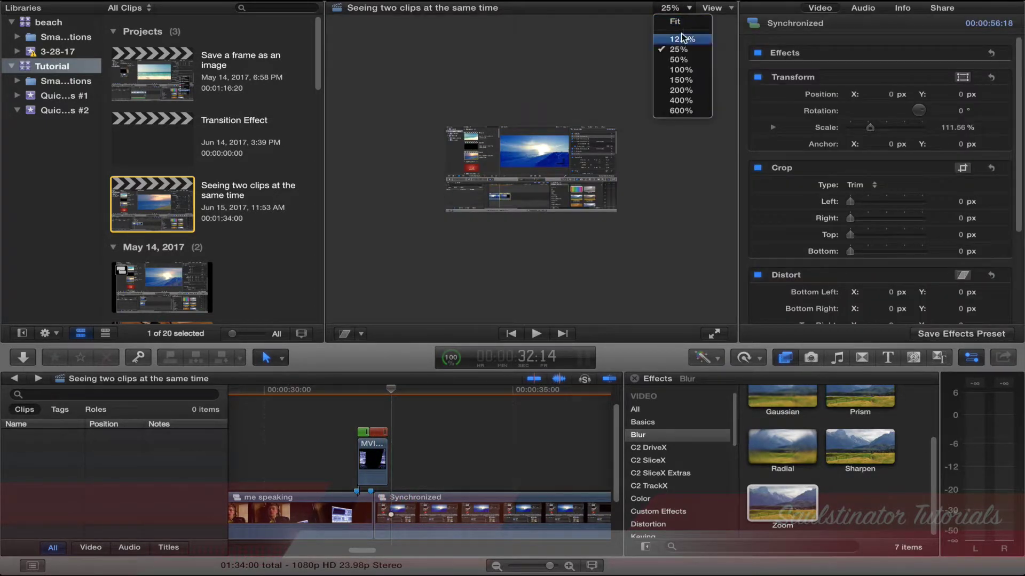
click(686, 18)
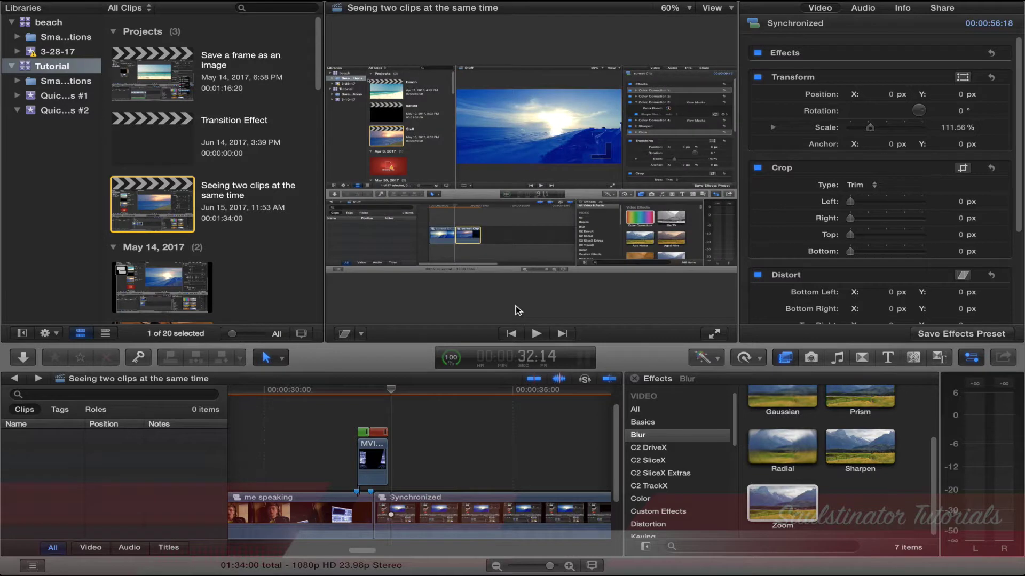
click(373, 417)
key(space)
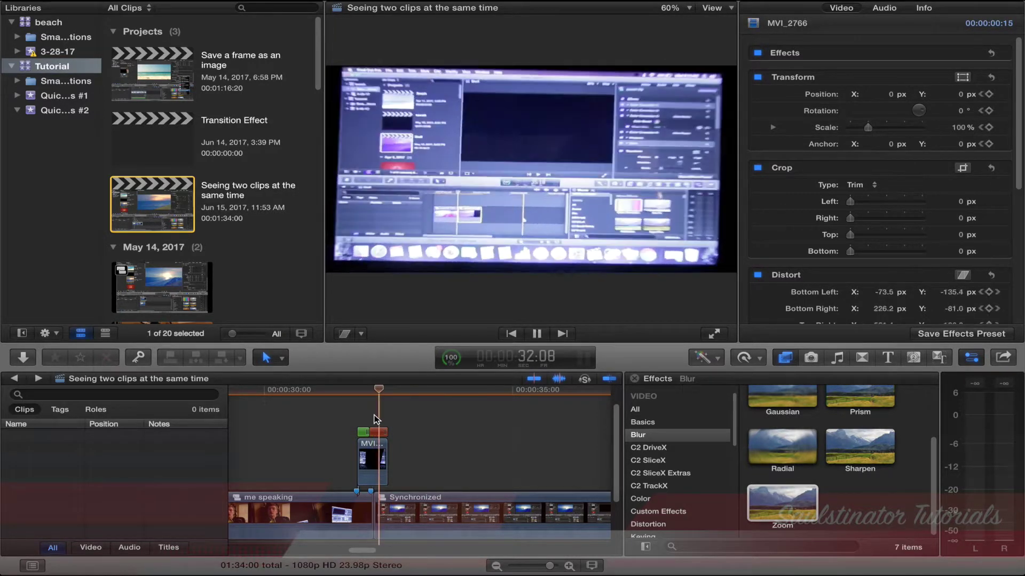
key(space)
key(Up)
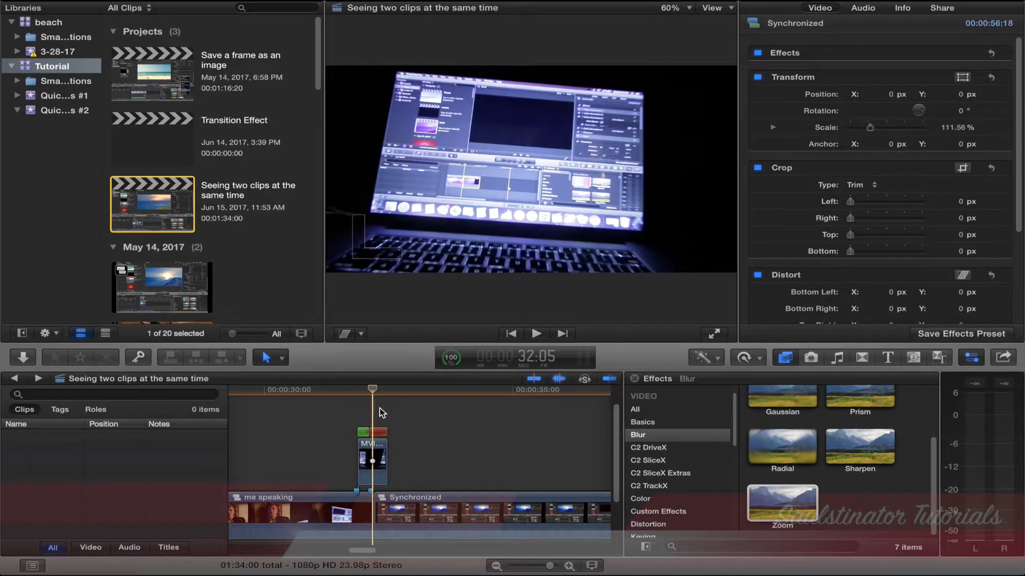
key(Right)
key(Right)
key(Right)
key(Right)
key(Right)
key(Right)
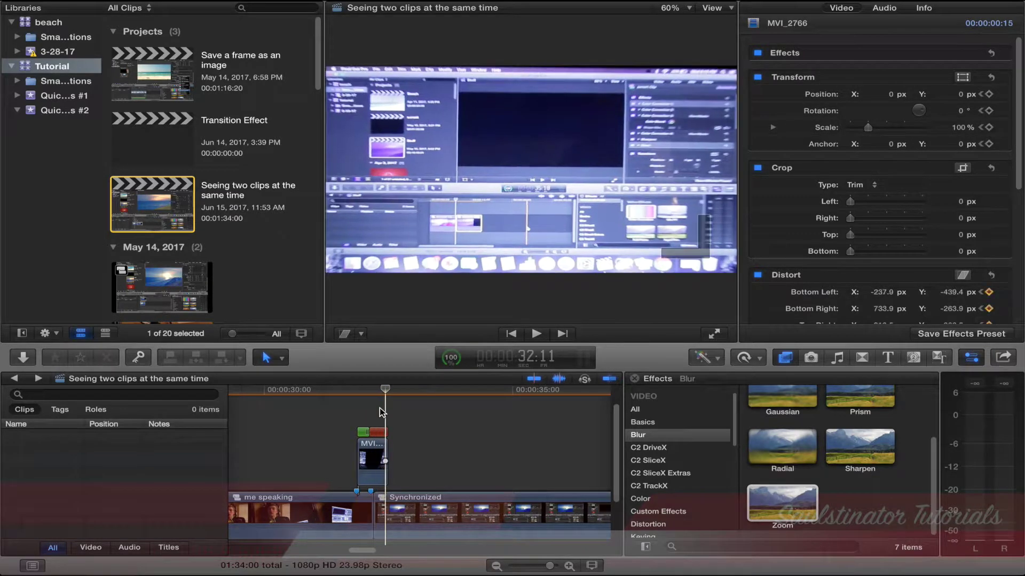
key(Right)
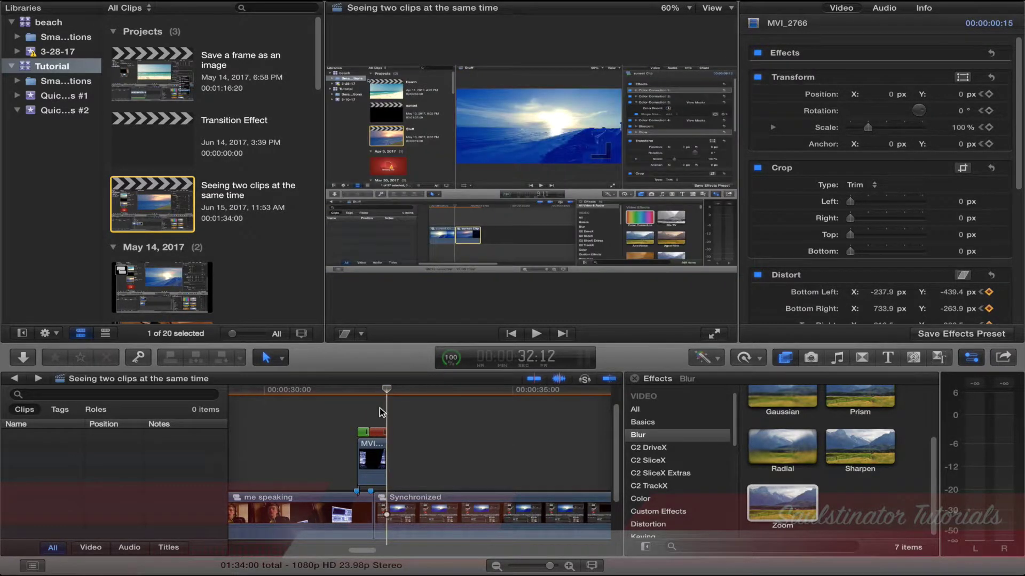
key(Left)
scroll(915, 181, down, 10)
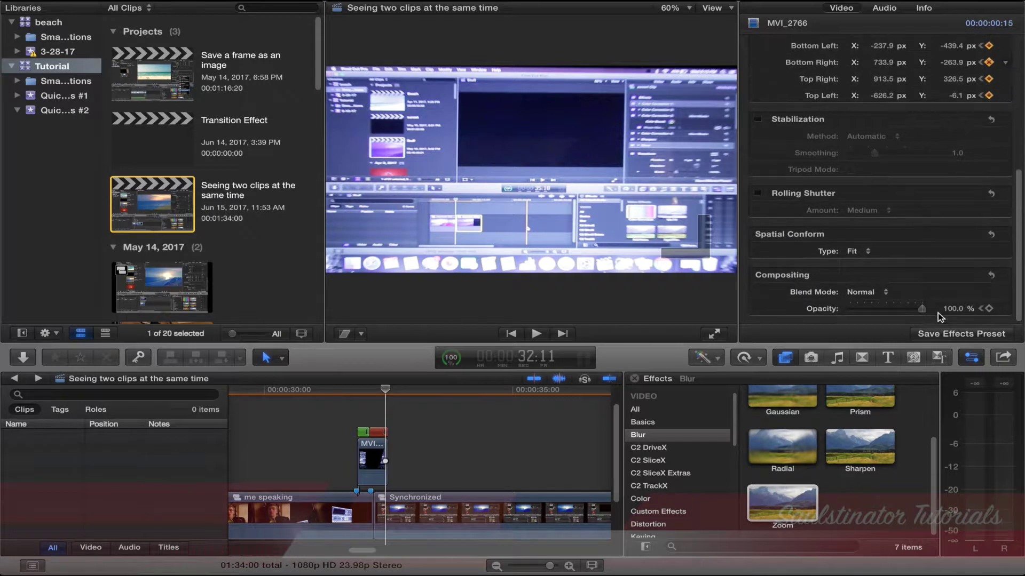
Keyframe the laptop clip's Opacity frame by frame, ending at about 35%.
drag(922, 308, 855, 314)
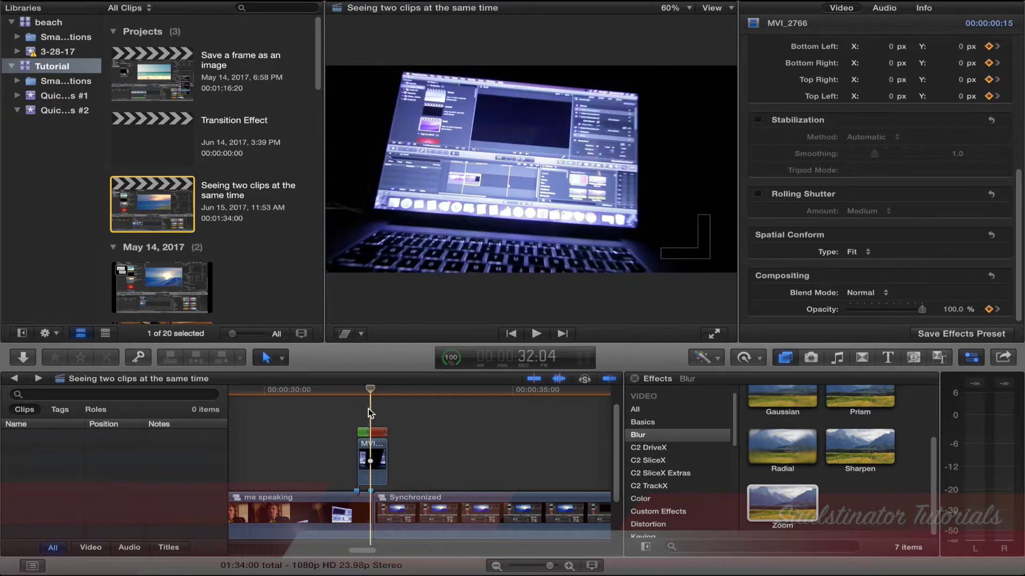
key(Right)
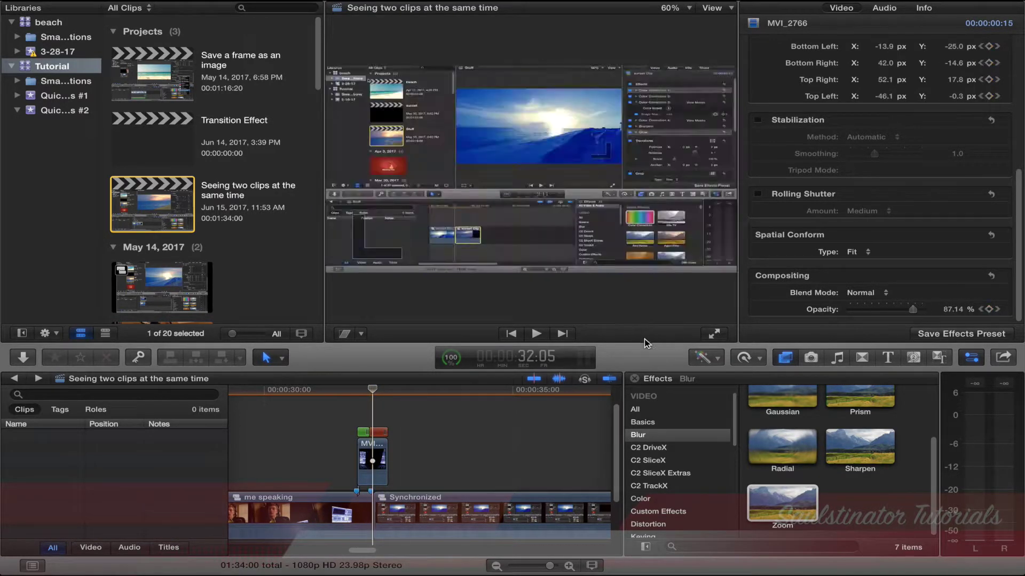
drag(933, 309, 917, 309)
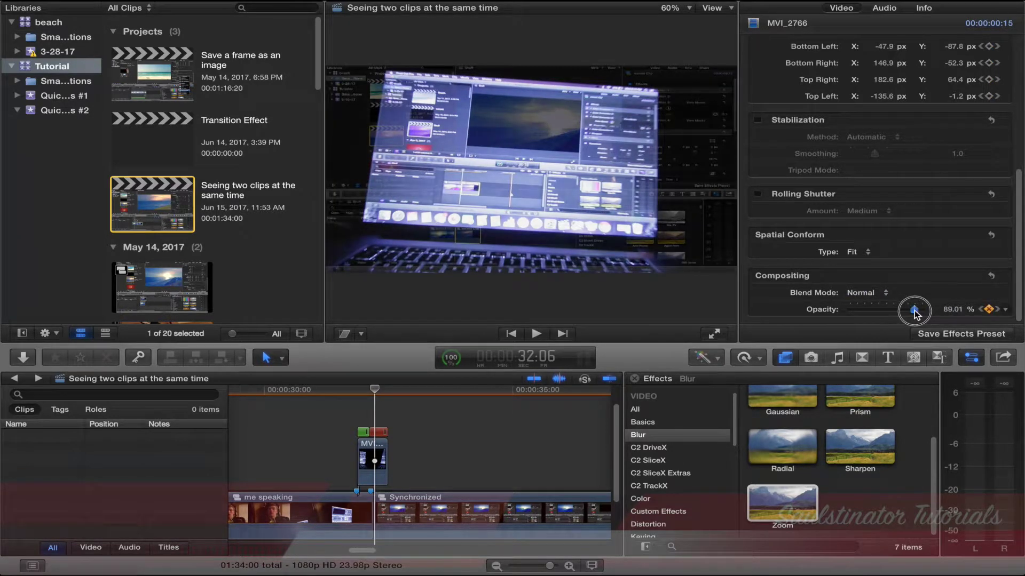
drag(913, 310, 901, 309)
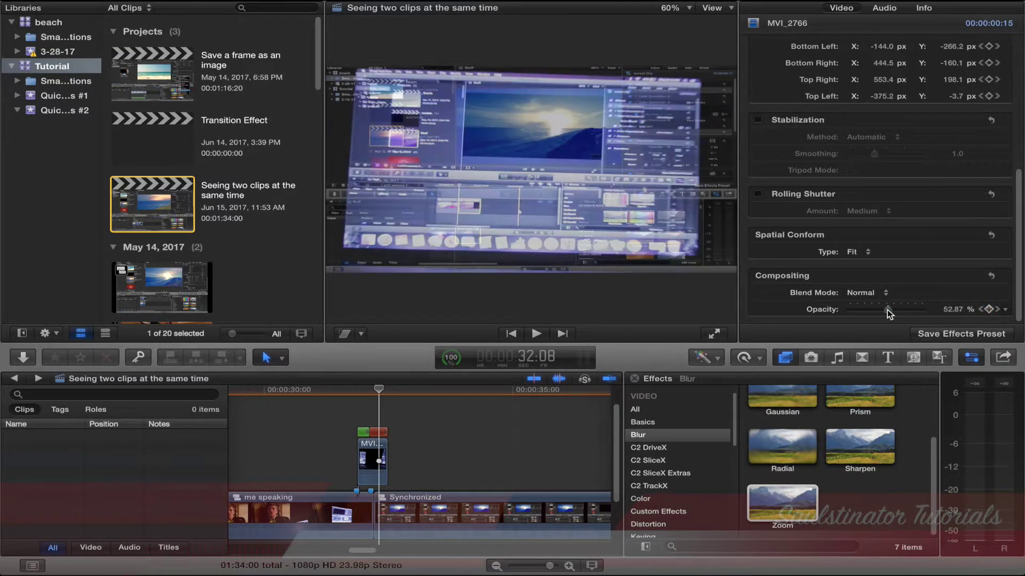
drag(887, 311, 865, 315)
key(Right)
key(Right)
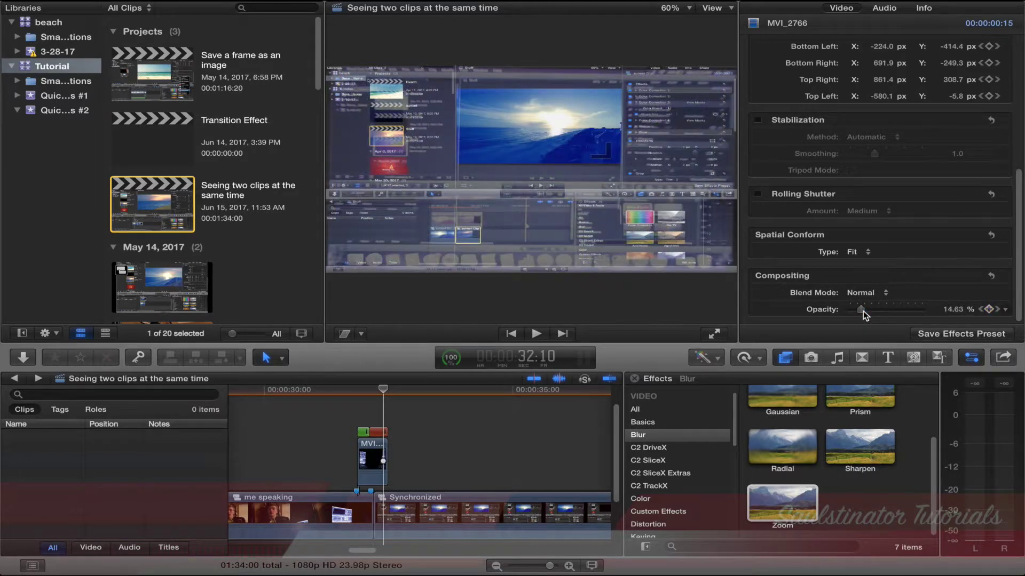
drag(863, 315, 867, 315)
key(Left)
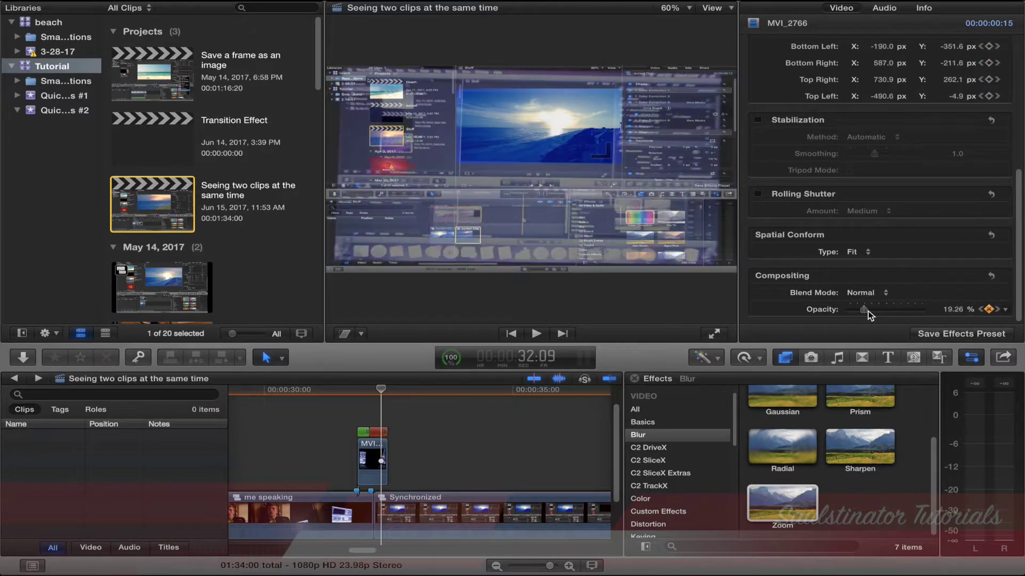
drag(868, 311, 879, 314)
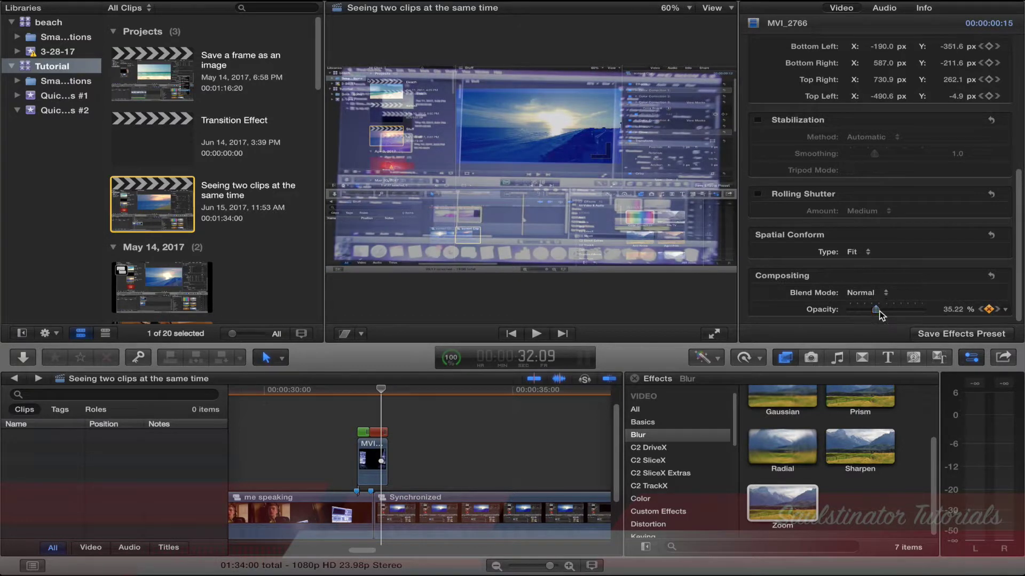
Step back and forth through the fade and past the clip's end to review it.
key(Right)
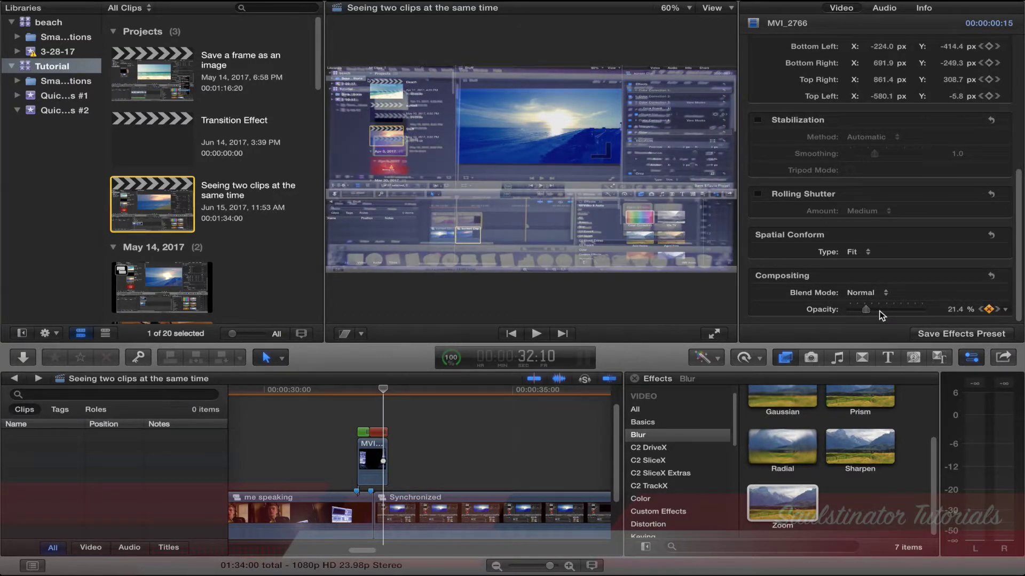
key(Left)
key(Left)
key(Left)
key(Left)
key(Left)
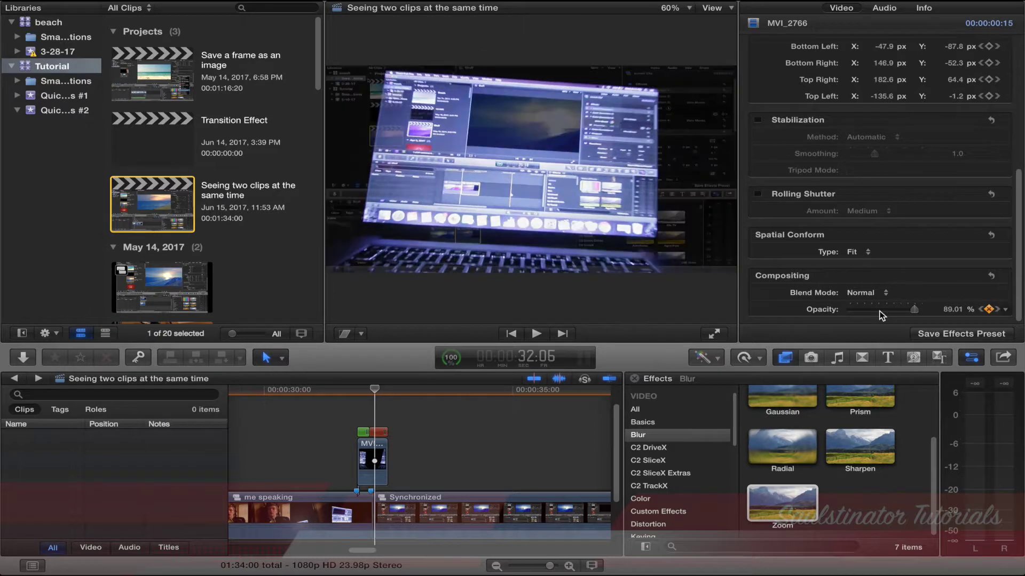
key(Right)
key(Right)
key(Right)
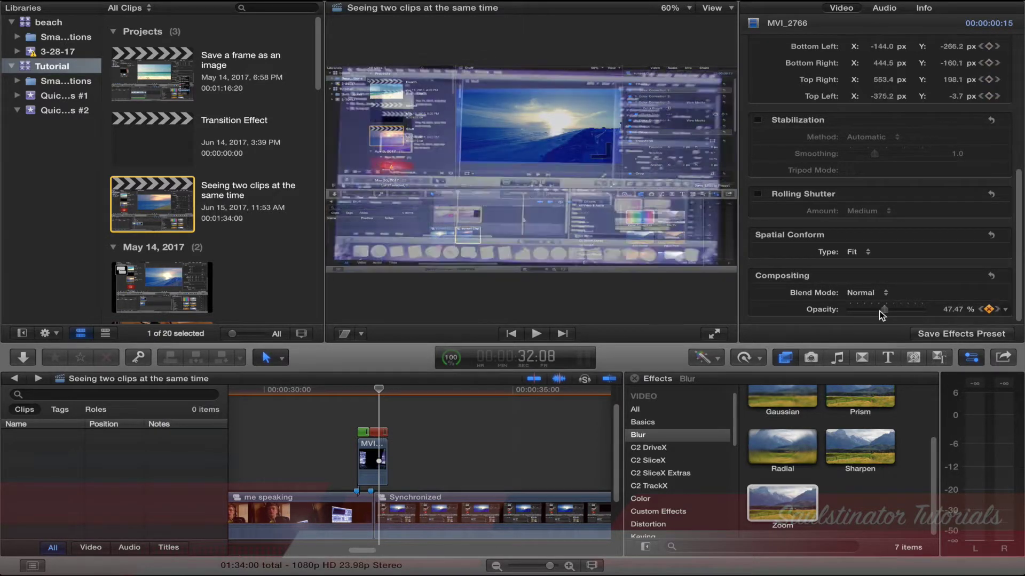
key(Left)
key(Left)
key(Left)
key(Left)
key(Right)
key(Right)
key(Right)
key(Right)
key(Right)
key(Right)
key(Right)
key(Right)
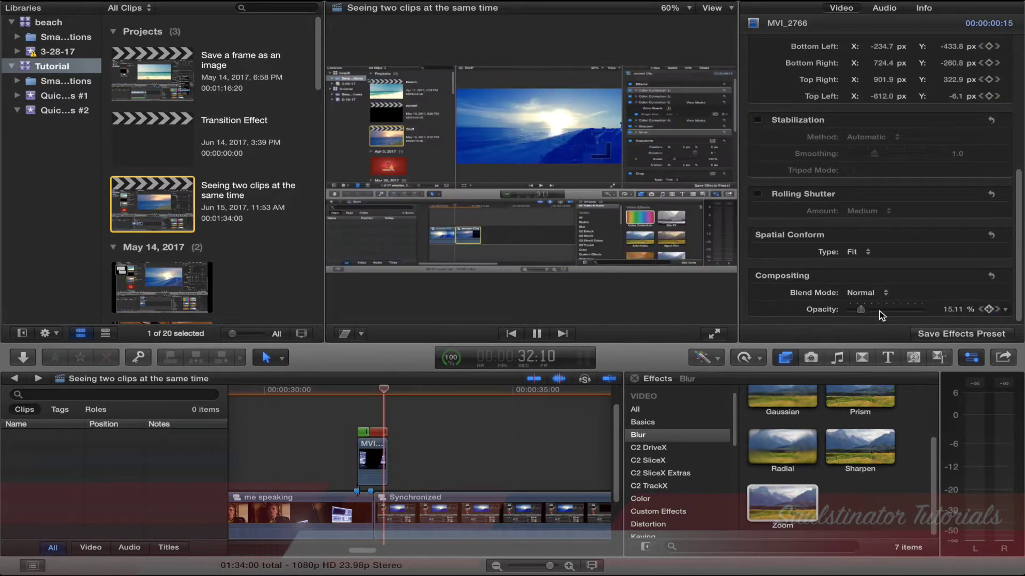
click(378, 403)
key(Left)
key(Left)
key(Left)
key(Left)
key(Left)
key(Left)
key(Left)
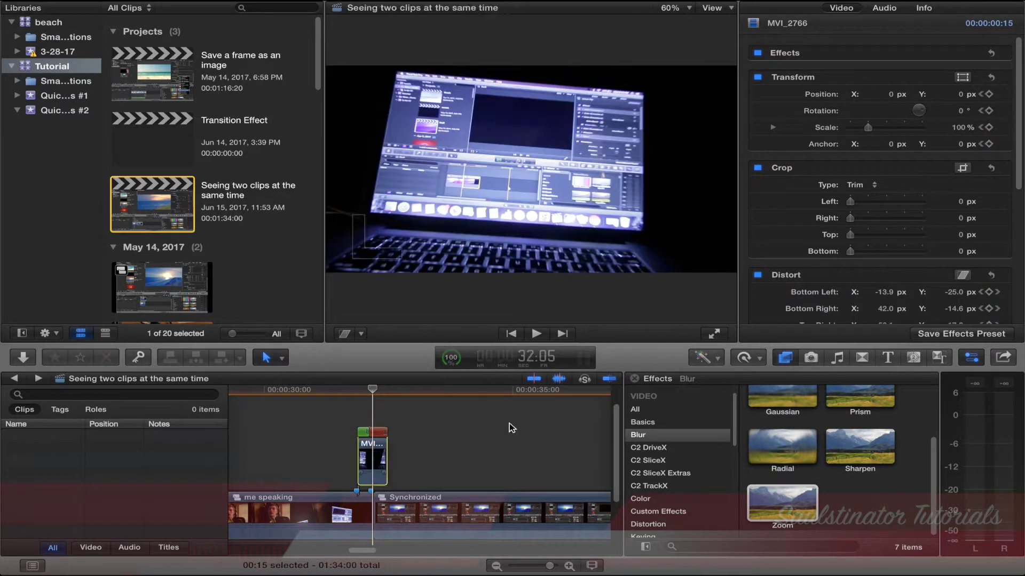
Apply the Color Correction effect to the MVI_2766 clip.
click(654, 498)
scroll(772, 427, up, 3)
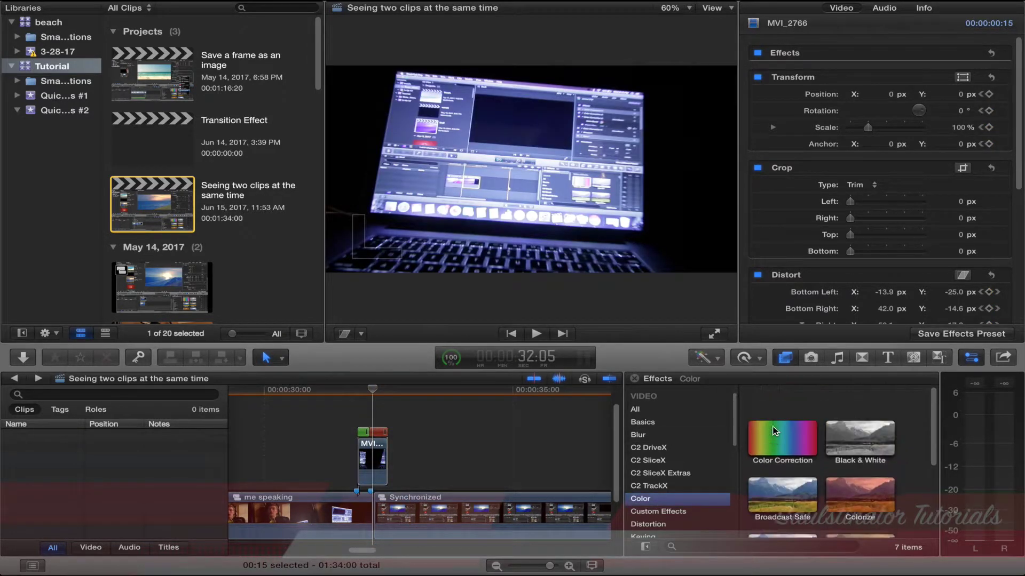
drag(782, 409, 381, 457)
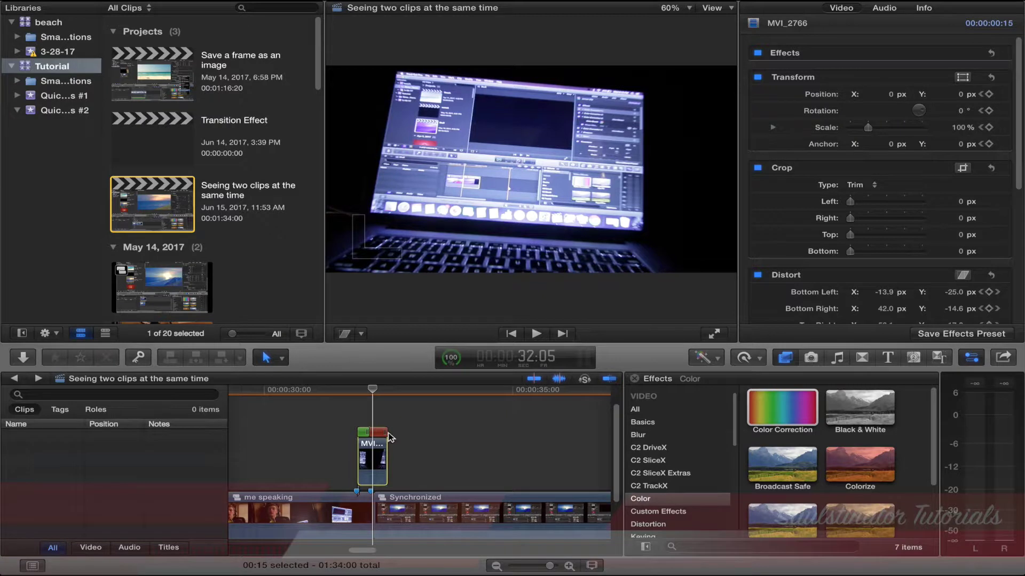
Lower exposure, lift midtones and highlights, shift the color cast and reduce saturation to -8%.
click(854, 86)
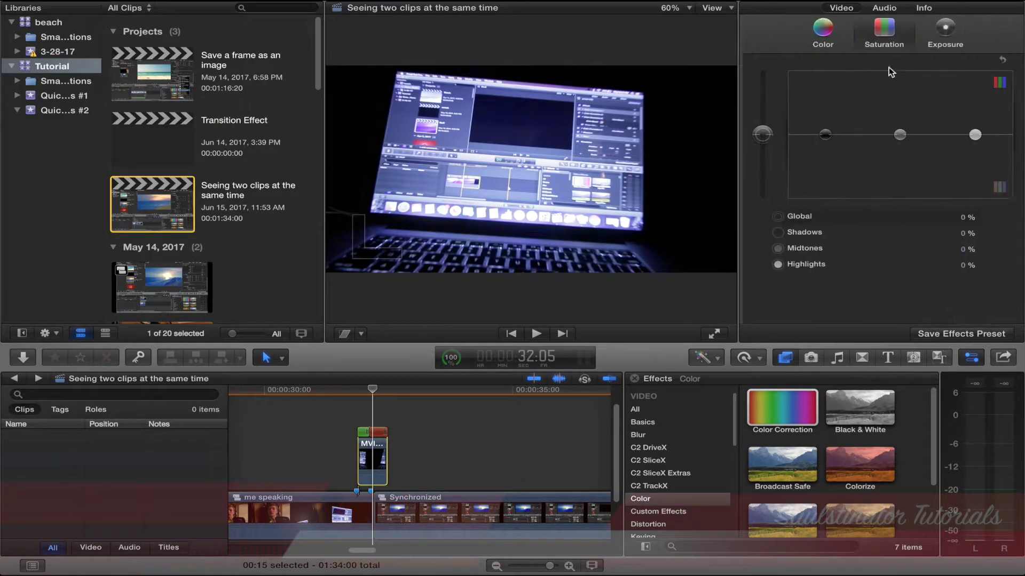
click(938, 38)
drag(763, 141, 761, 144)
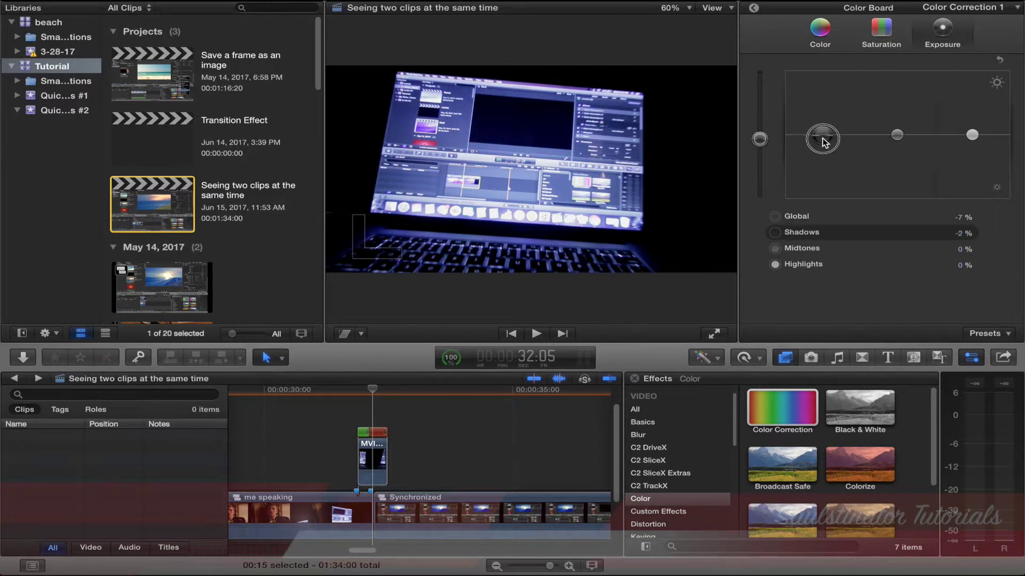
drag(897, 135, 898, 133)
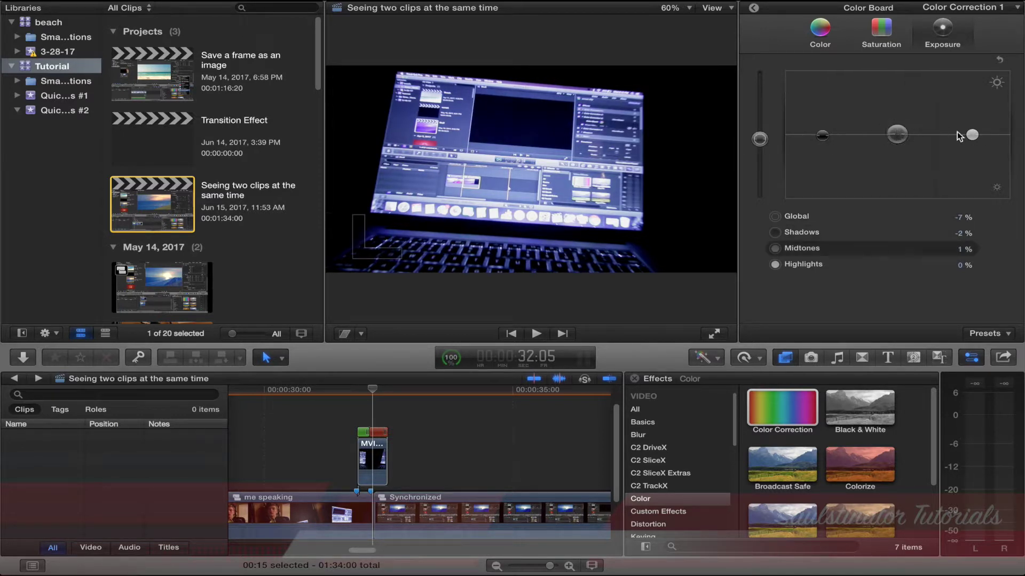
drag(972, 135, 972, 130)
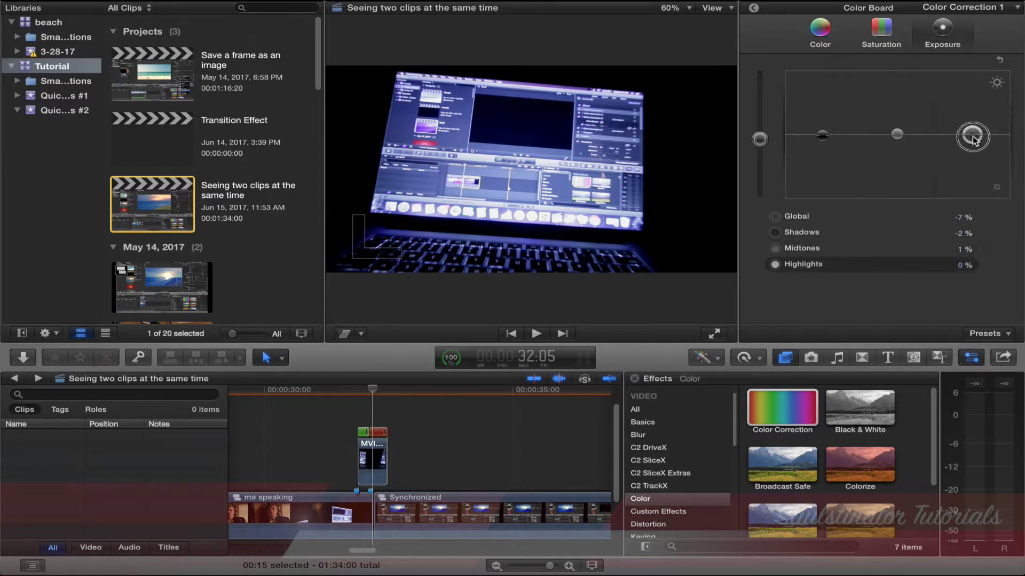
click(822, 32)
drag(825, 138, 915, 147)
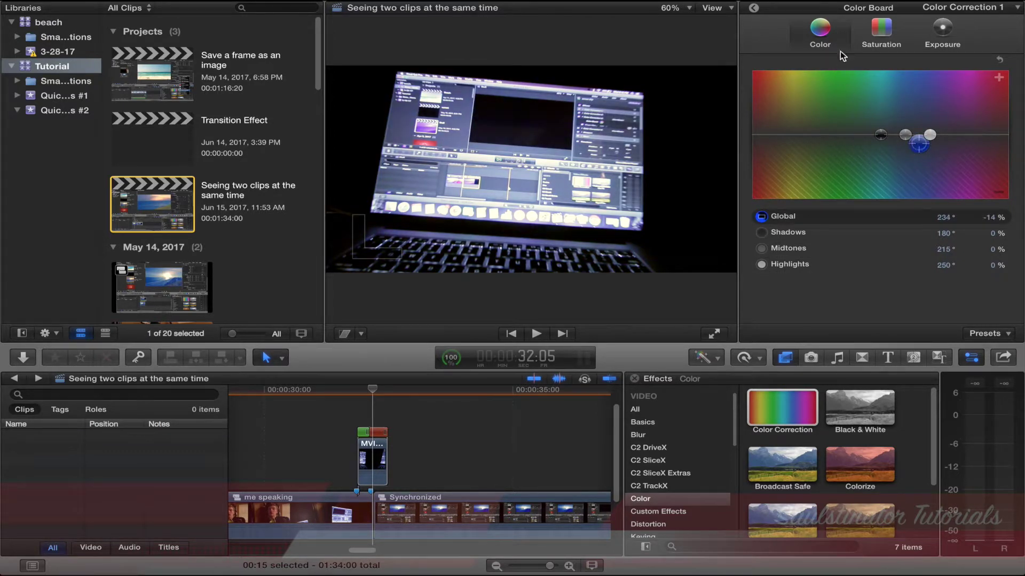
click(860, 42)
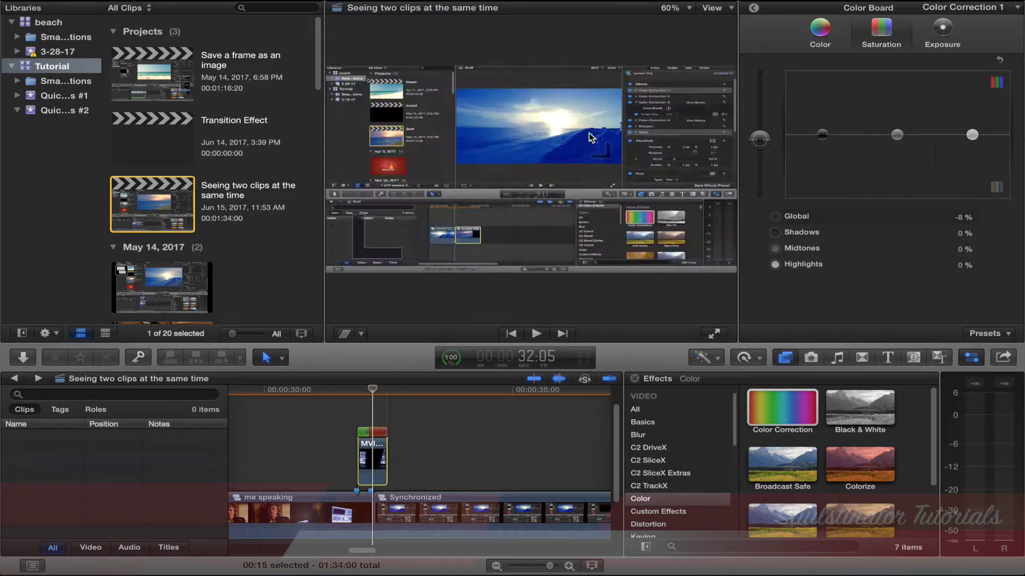
Toggle the clip's effects off and on to compare with the original.
click(753, 8)
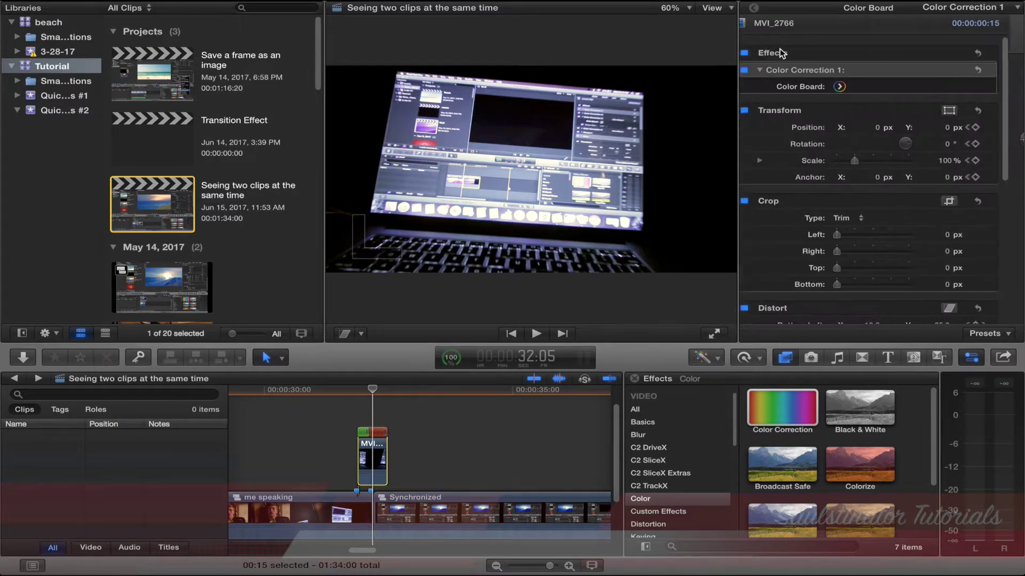
click(758, 53)
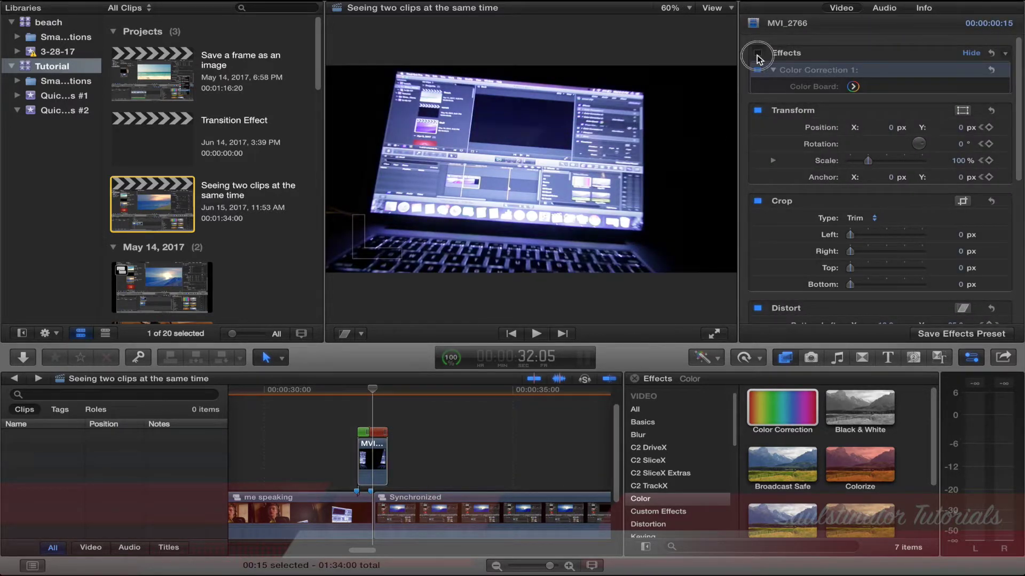
click(758, 54)
click(758, 53)
click(758, 53)
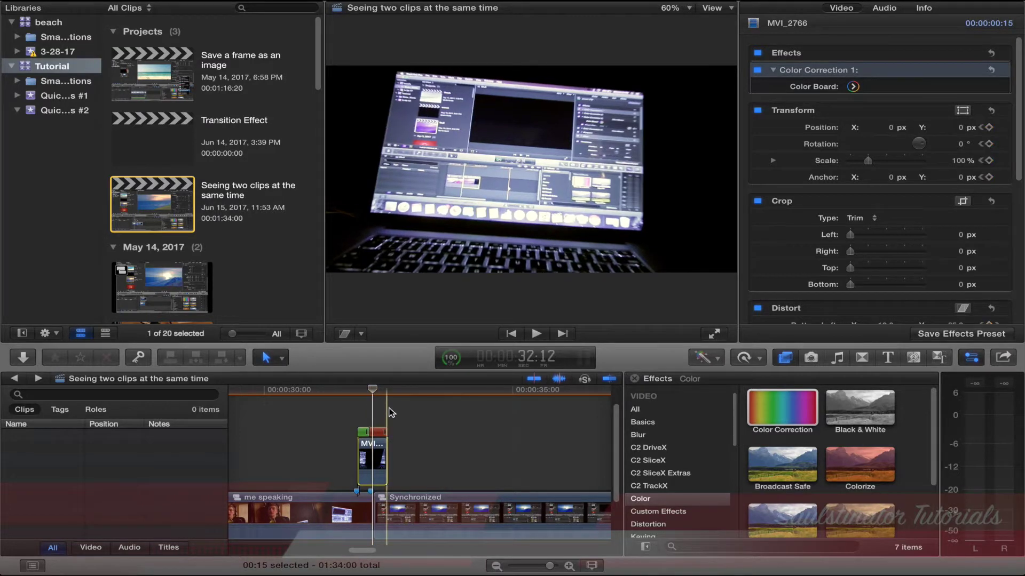
Apply the Zoom blur effect to the laptop clip.
scroll(656, 444, down, 10)
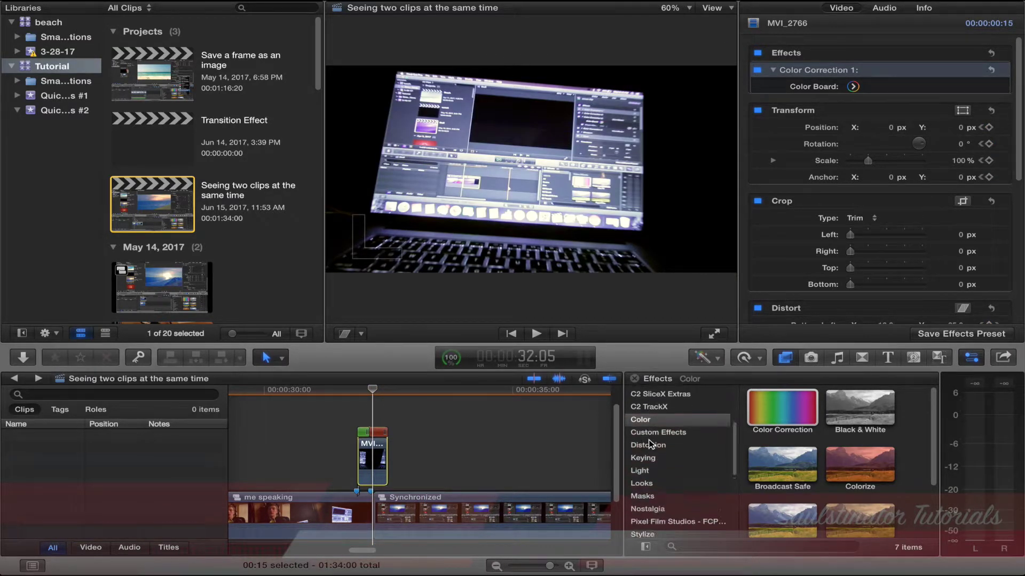
scroll(650, 444, up, 6)
scroll(650, 444, up, 3)
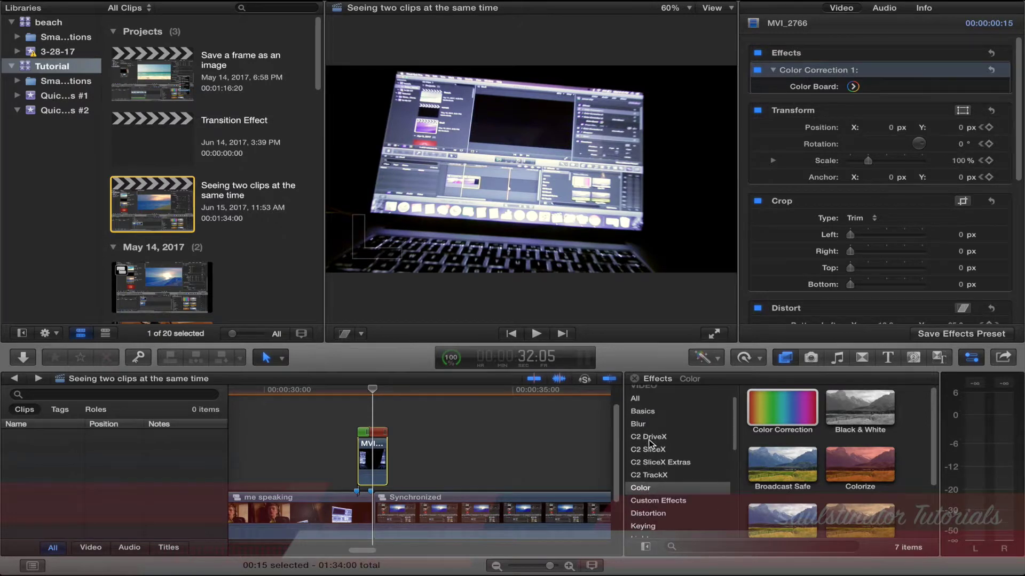
click(640, 424)
scroll(769, 439, down, 3)
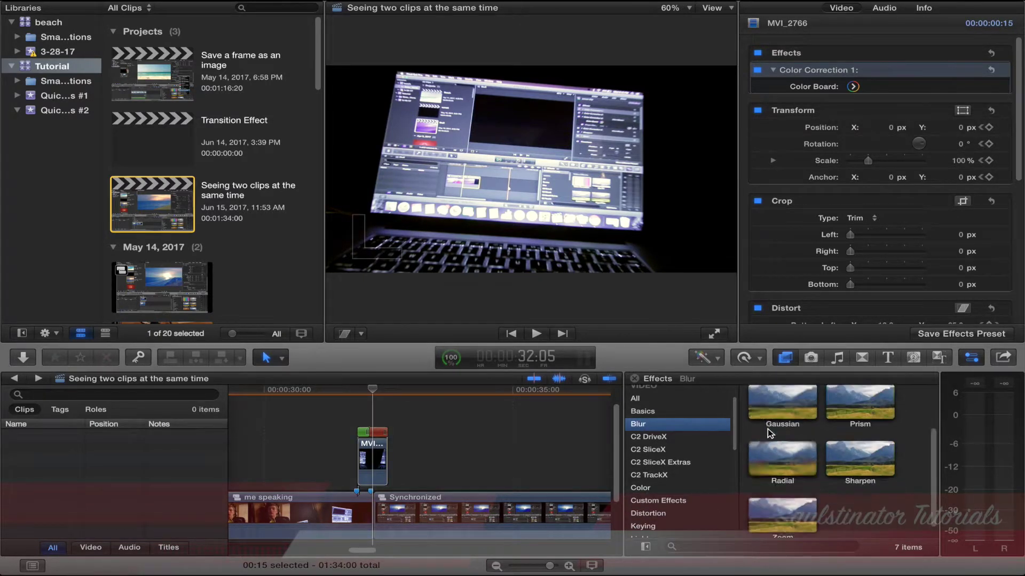
drag(782, 504, 373, 463)
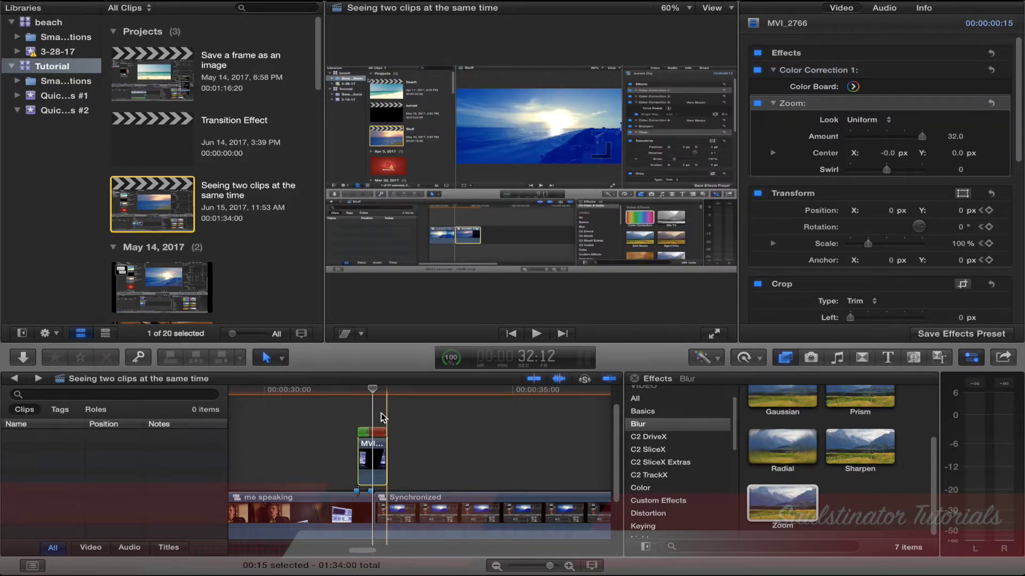
Adjust the zoom blur Amount and centre in the viewer, settling near 57.
click(382, 417)
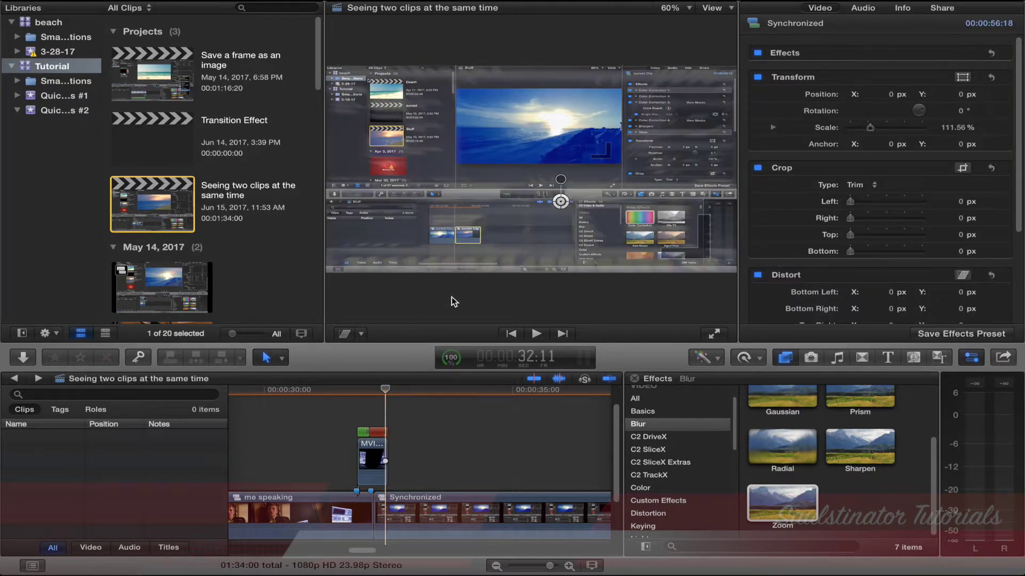
click(372, 460)
scroll(864, 132, down, 1)
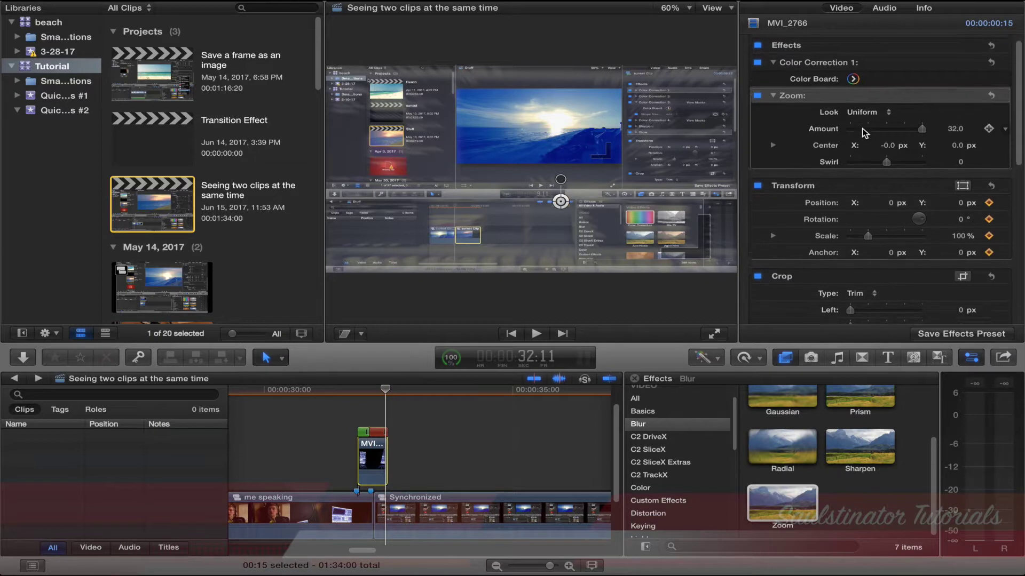
scroll(862, 129, down, 1)
drag(561, 180, 560, 154)
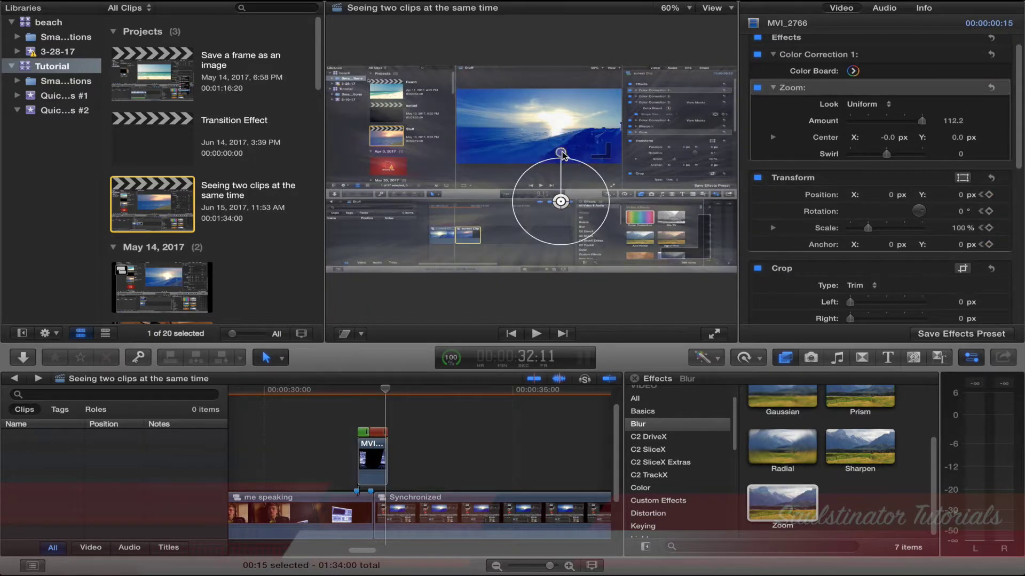
click(540, 170)
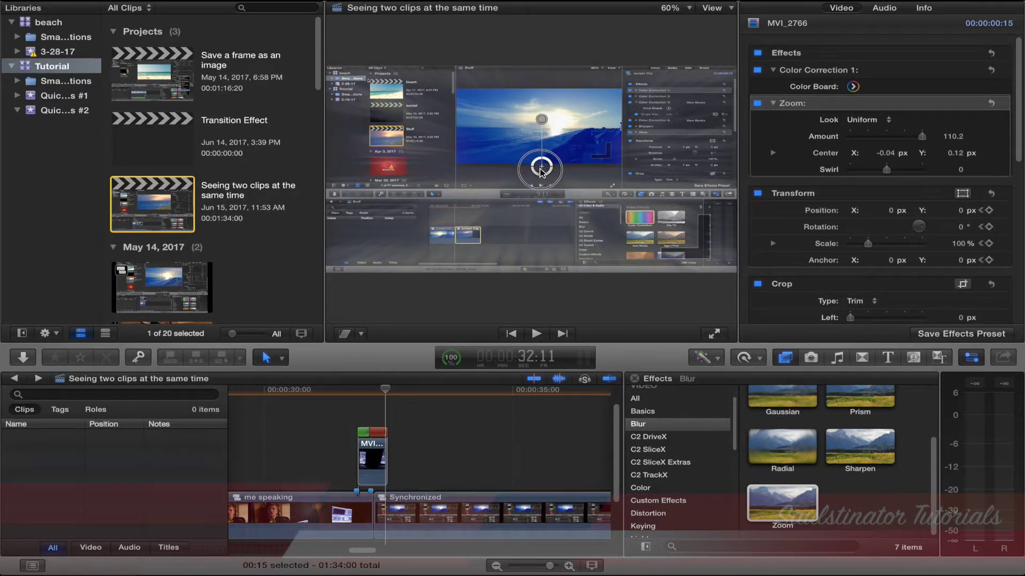
drag(542, 124, 543, 140)
Step back through earlier frames, lowering the blur through about 35, 19, 6 and 10.
key(Left)
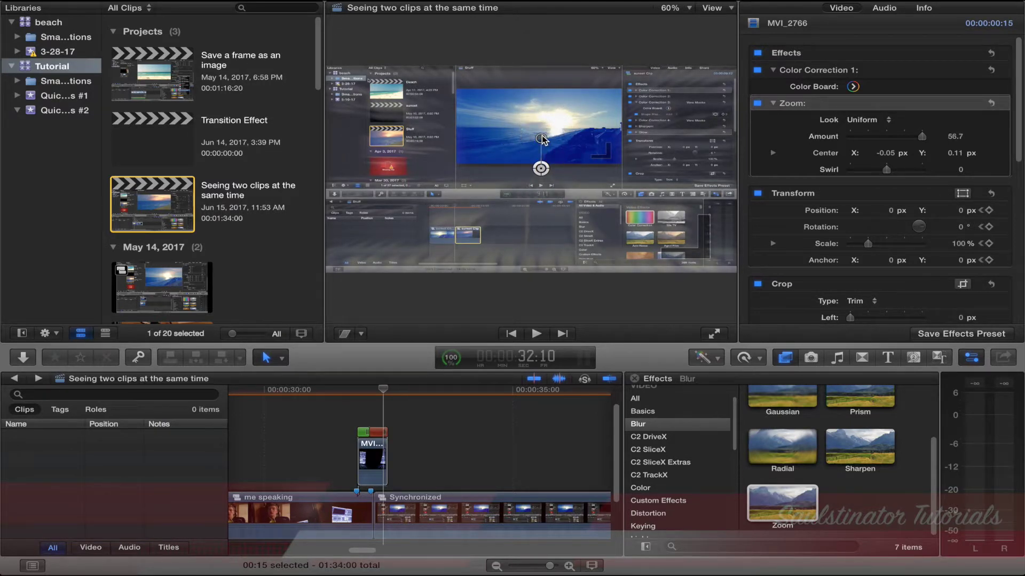
drag(541, 136, 542, 140)
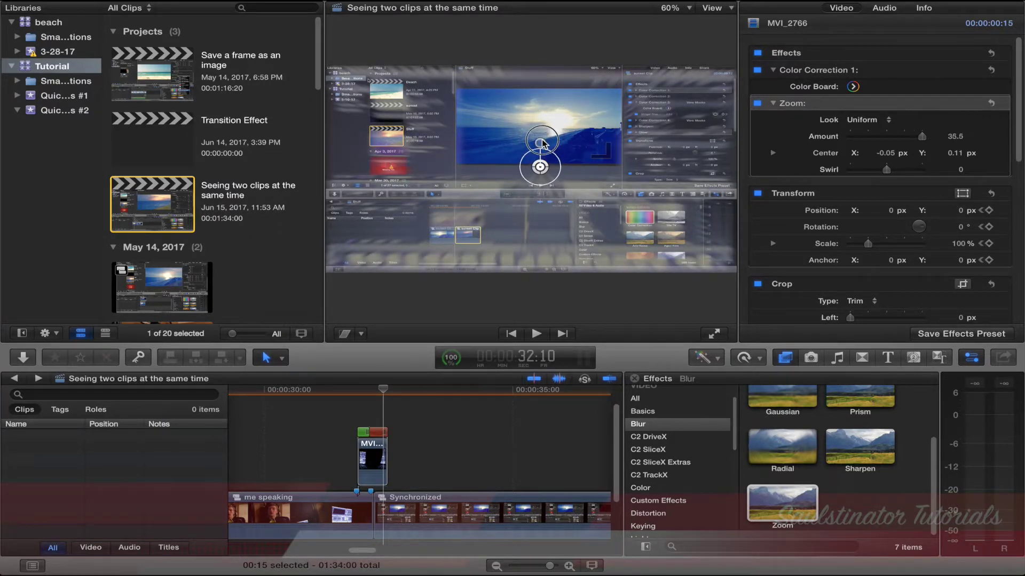
key(Left)
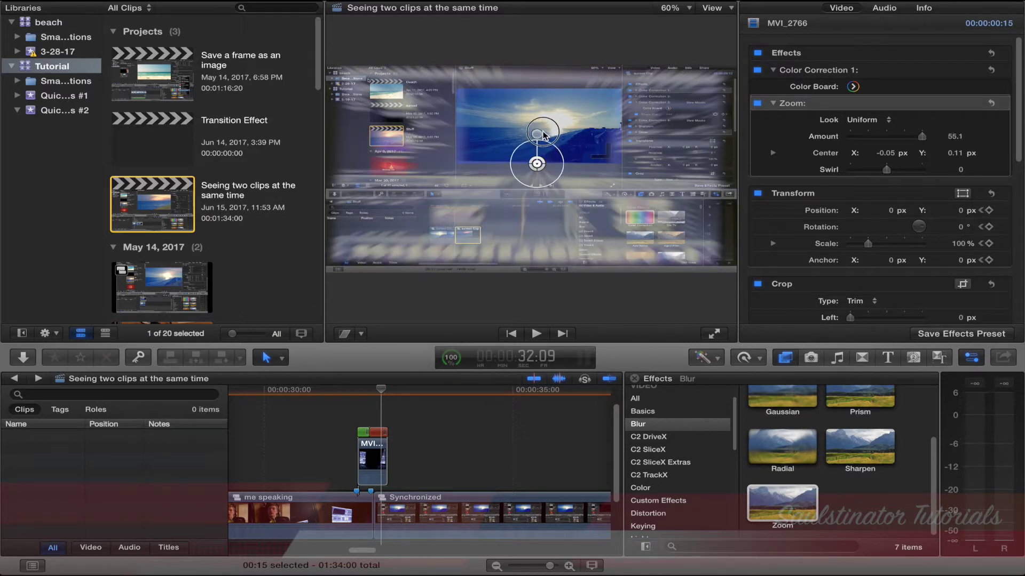
drag(543, 135, 537, 139)
key(Left)
key(Left)
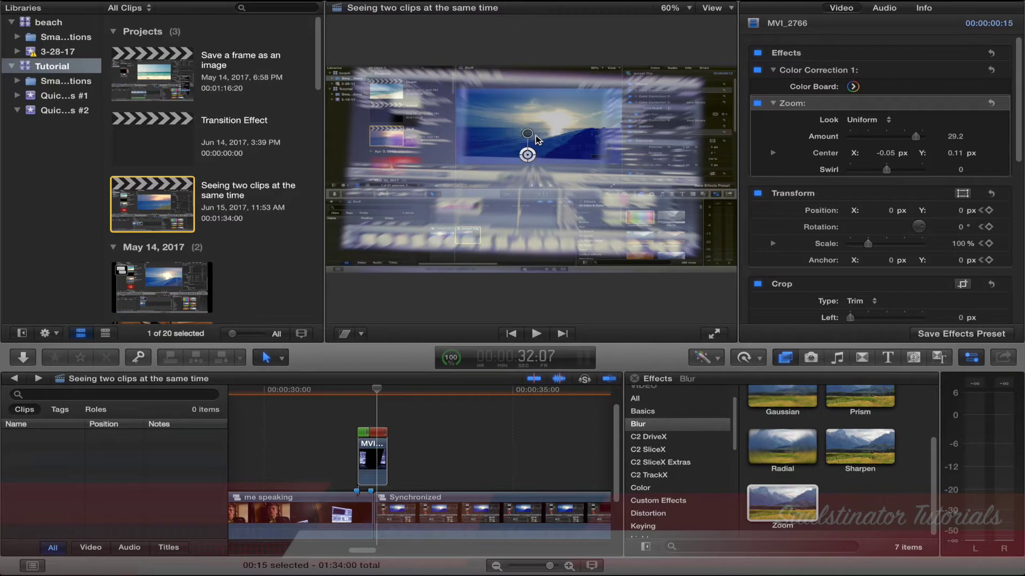
drag(536, 140, 530, 136)
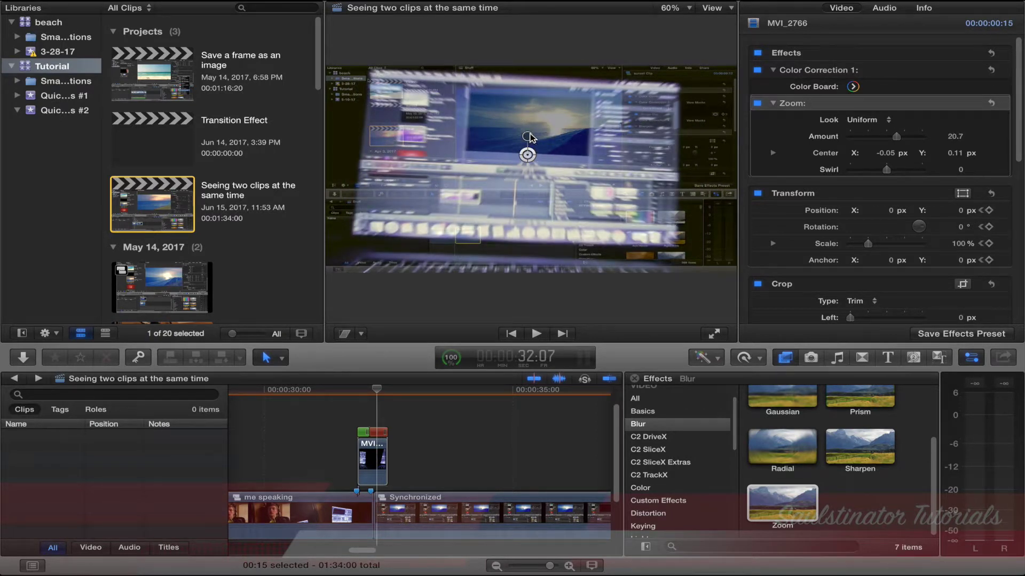
key(Left)
key(Left)
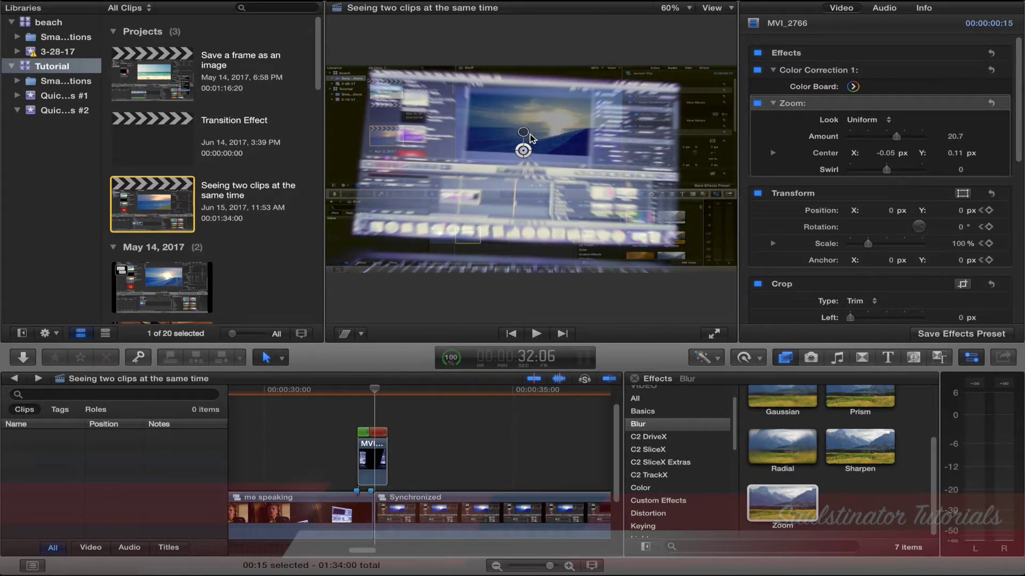
drag(522, 130, 523, 134)
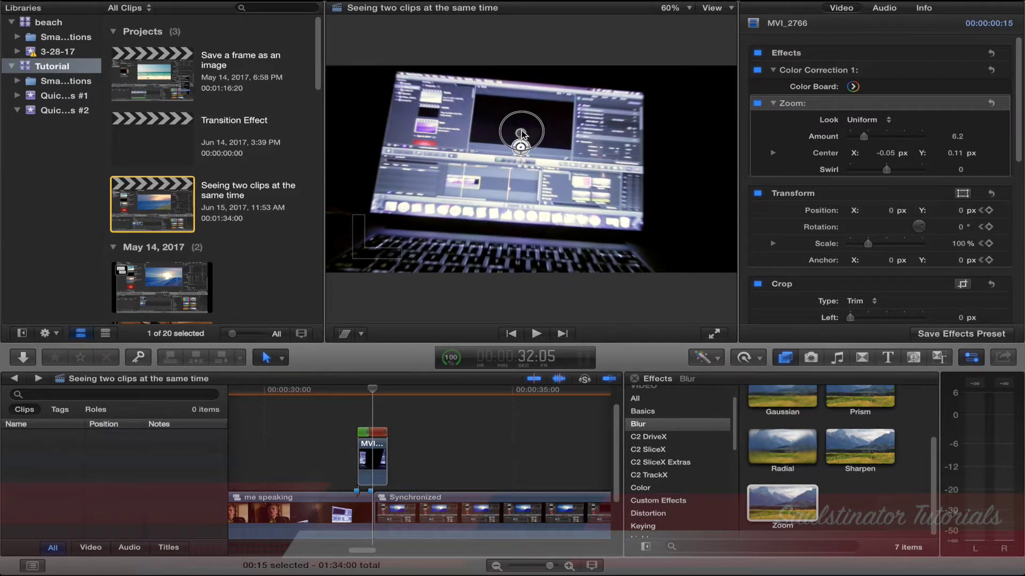
key(Left)
key(Left)
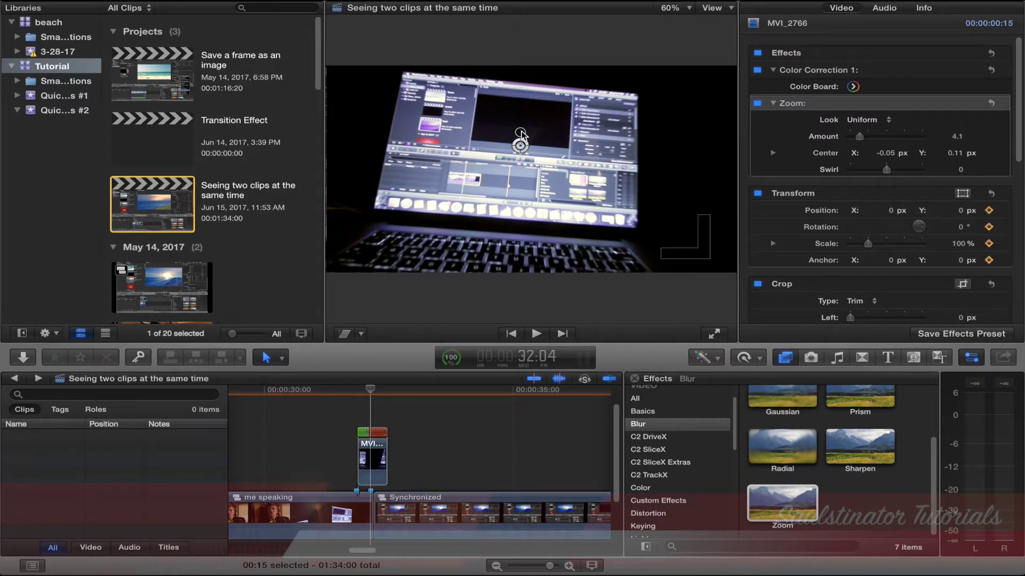
key(Left)
key(Left)
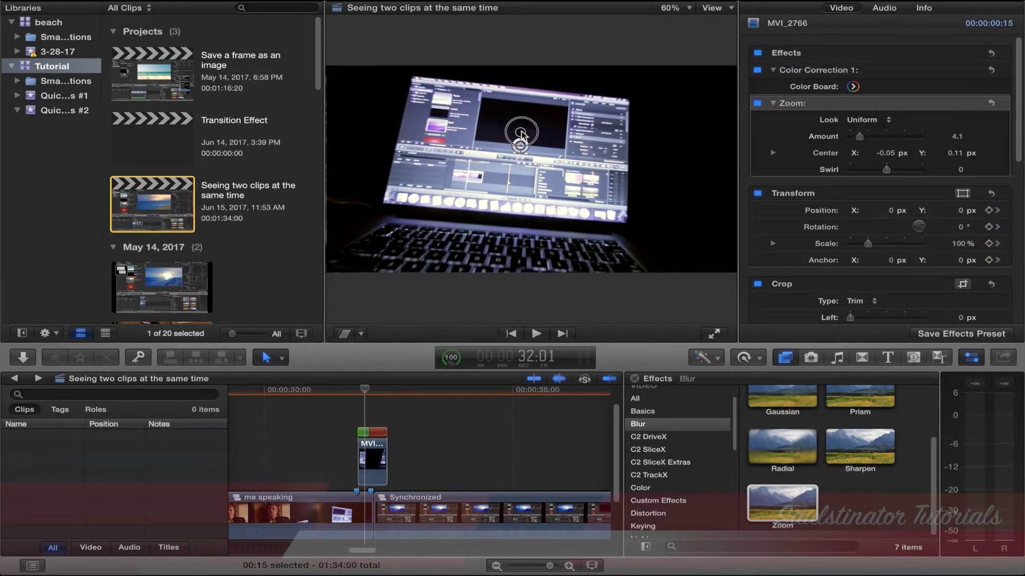
drag(522, 133, 524, 132)
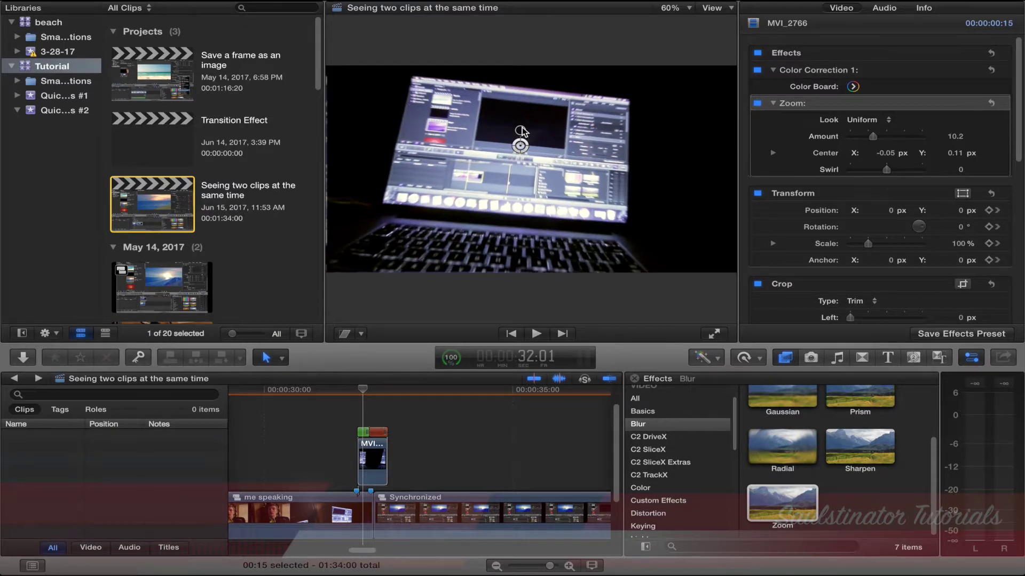
Check the blur ramp and settle the Zoom Amount at 18.9.
key(Right)
key(Right)
key(Right)
key(Right)
key(Right)
key(Right)
key(Right)
key(Right)
key(Right)
key(Right)
key(Right)
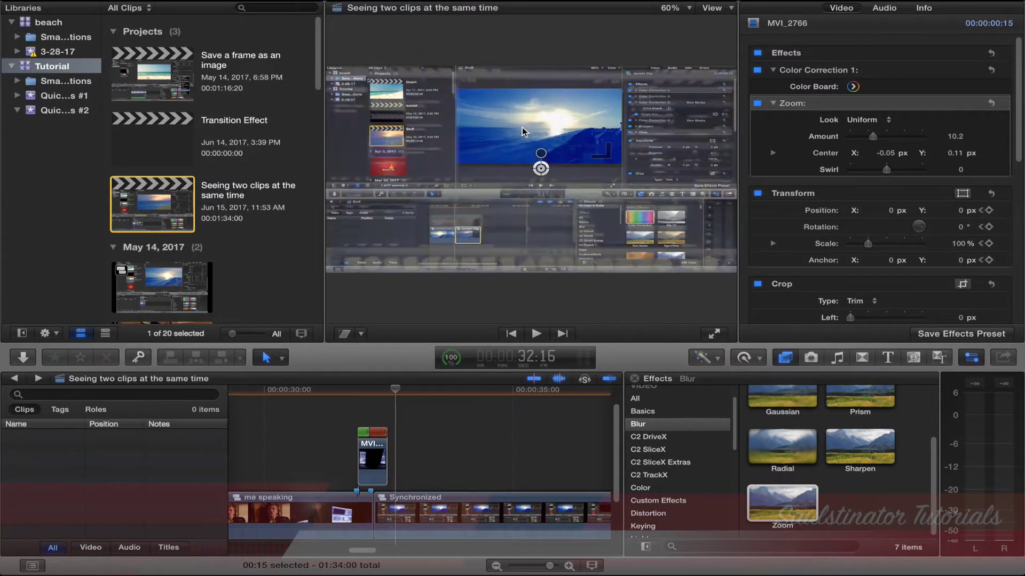
key(Left)
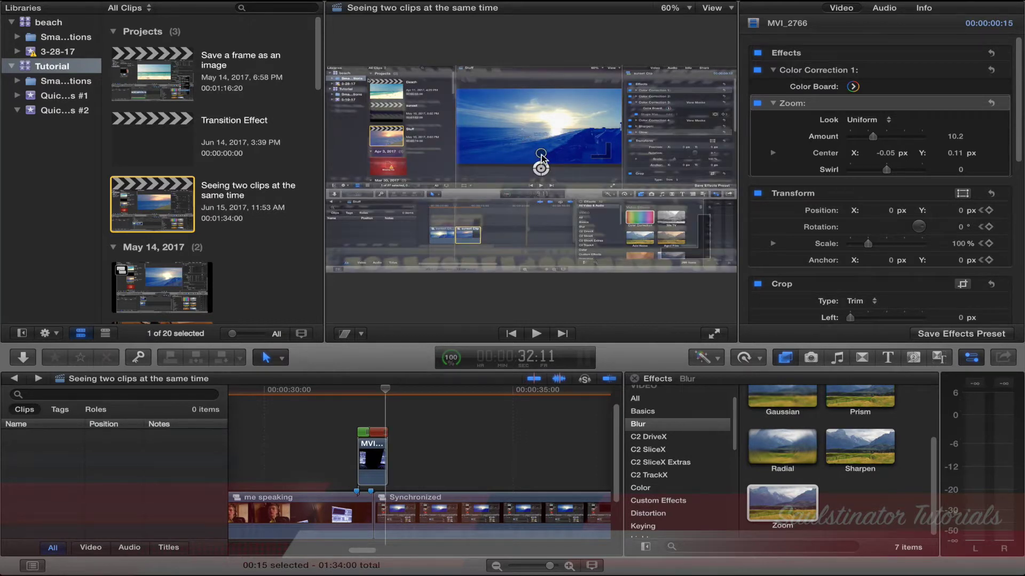
mouse_move(541, 155)
mouse_down()
mouse_move(544, 119)
mouse_move(541, 151)
mouse_up()
key(Left)
key(Left)
key(Left)
key(Left)
key(Left)
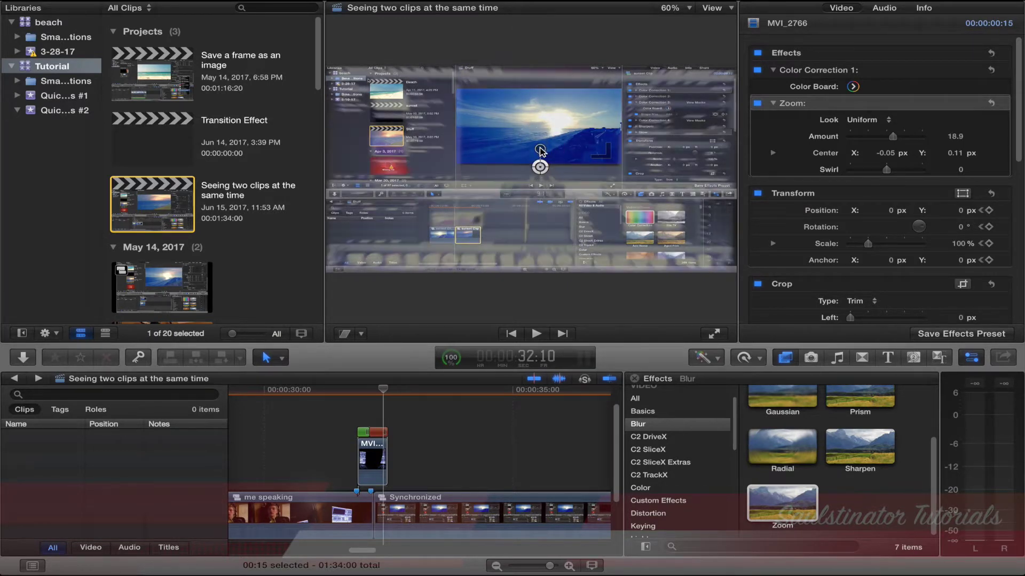
key(Left)
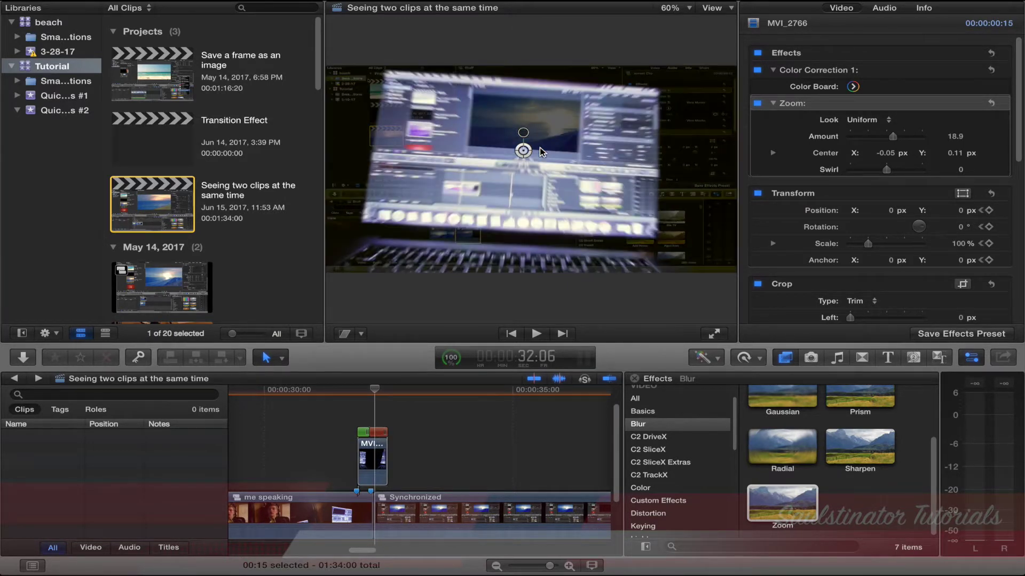
click(385, 393)
Add a Zoom keyframe on the last laptop frame with Amount 59.0.
key(Left)
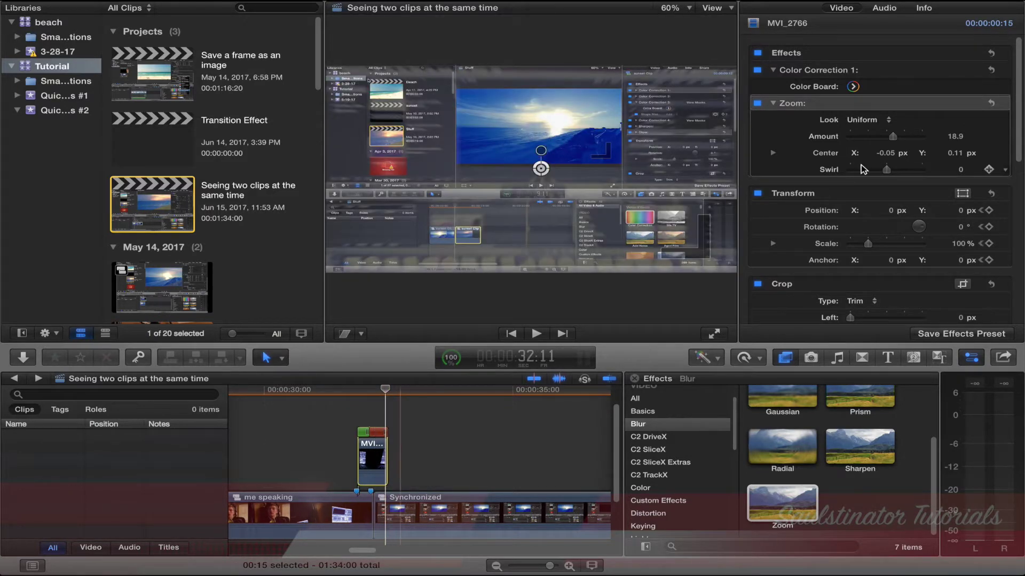
click(1004, 110)
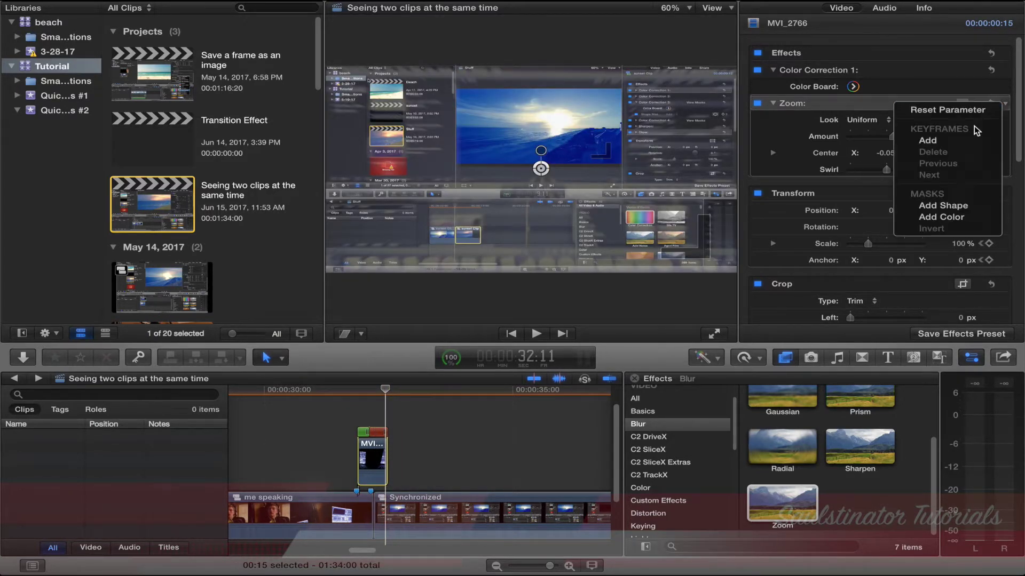
click(946, 142)
drag(542, 154, 543, 139)
Step back several frames, raise the blur slightly there, and play the blur ramp.
key(Left)
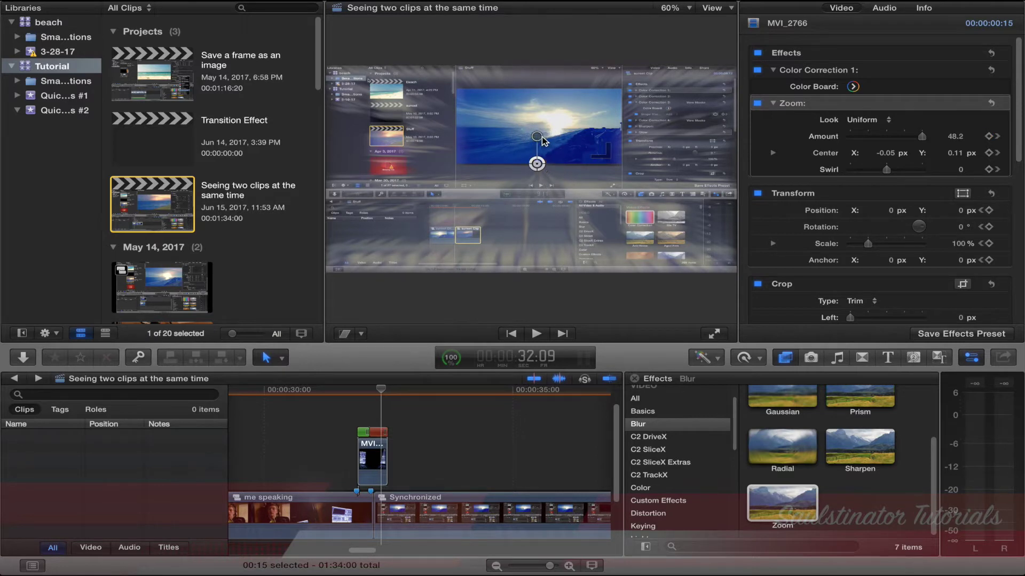
key(Left)
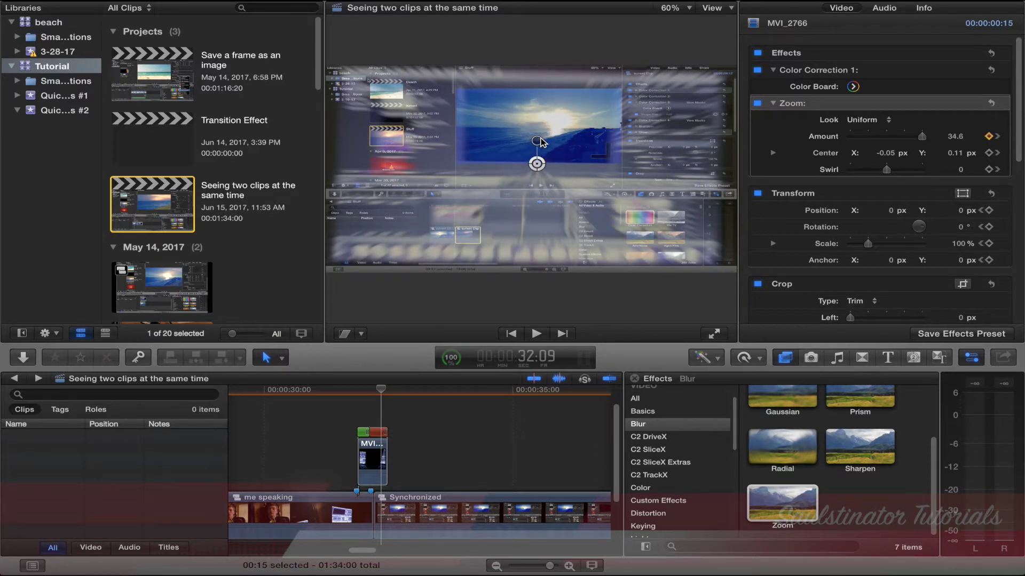
key(Left)
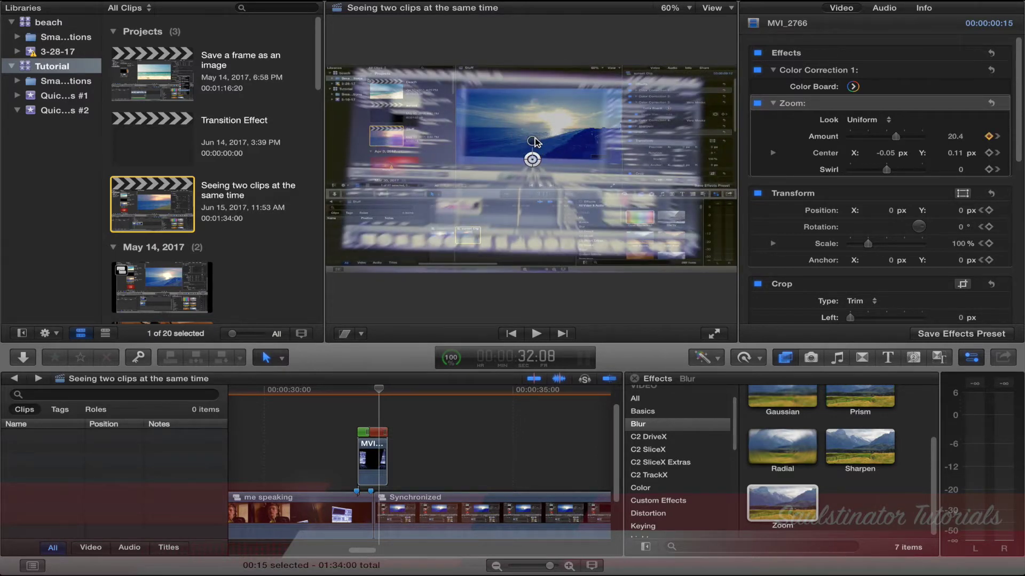
key(Left)
key(Left)
key(Left)
key(Left)
key(Left)
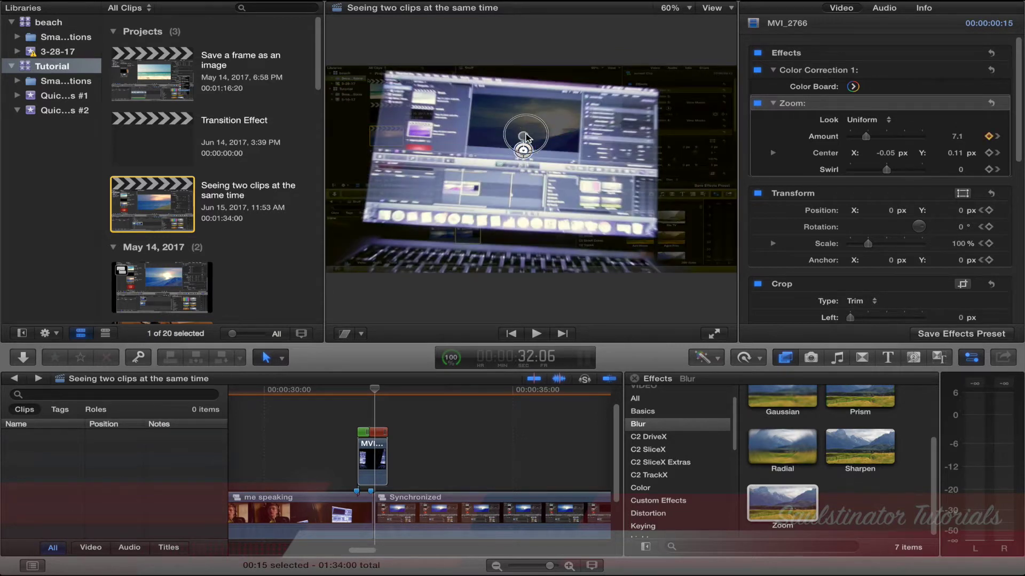
key(Left)
key(Left)
key(Left)
key(Left)
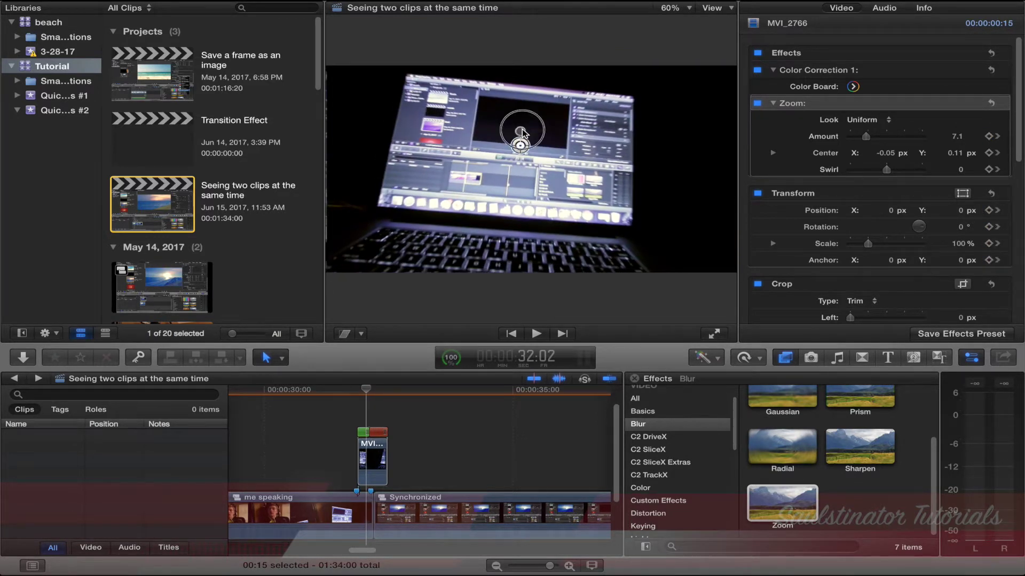
key(Left)
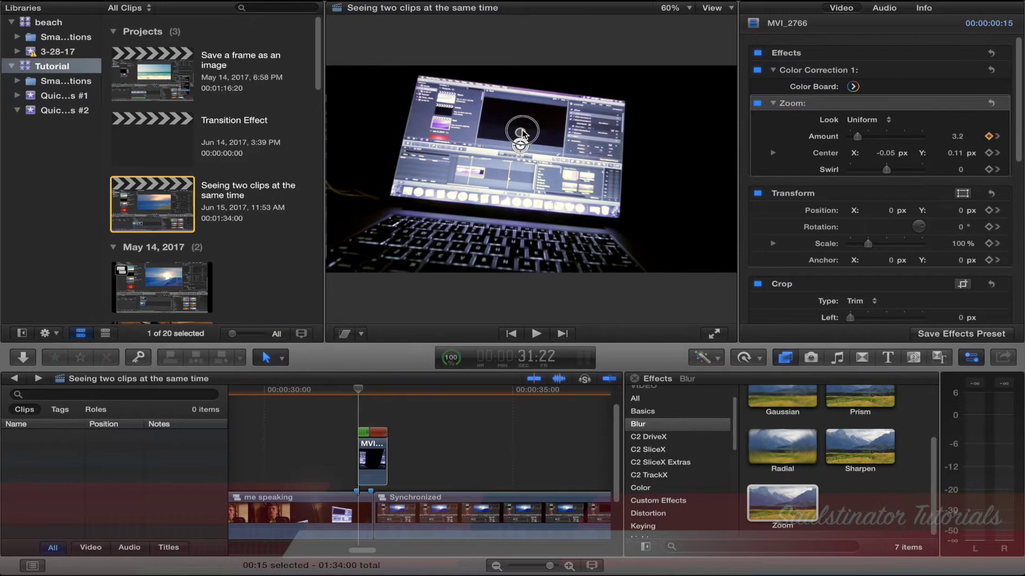
drag(522, 131, 523, 132)
key(space)
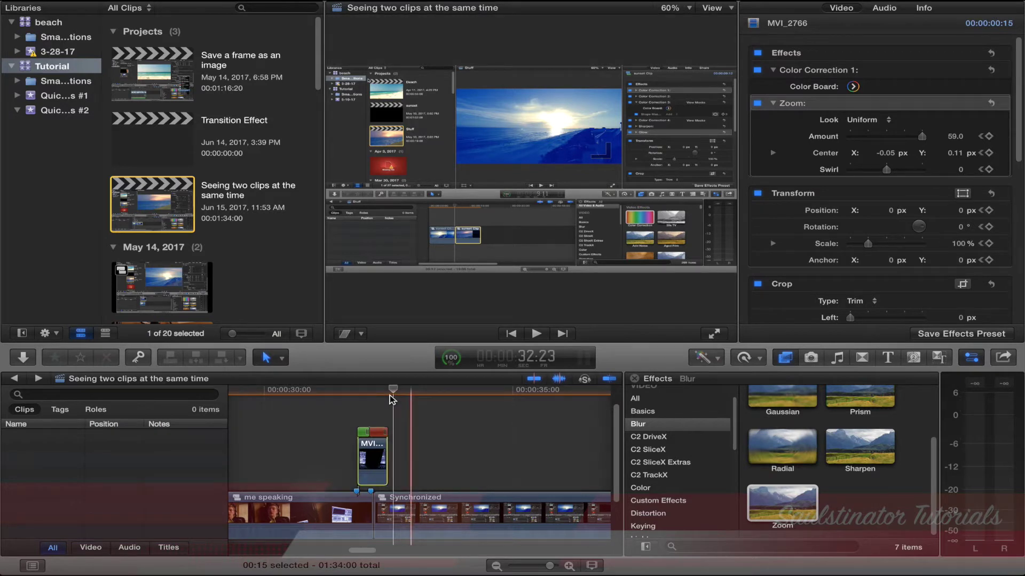
Apply the Zoom blur to the Synchronized clip and locate the frames around 32:12.
click(398, 536)
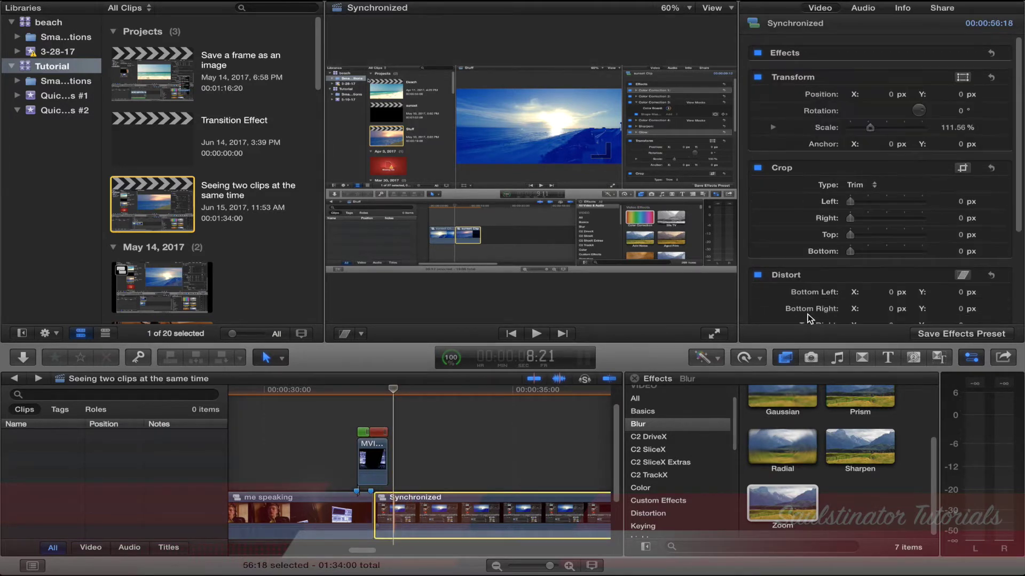
drag(783, 502, 437, 512)
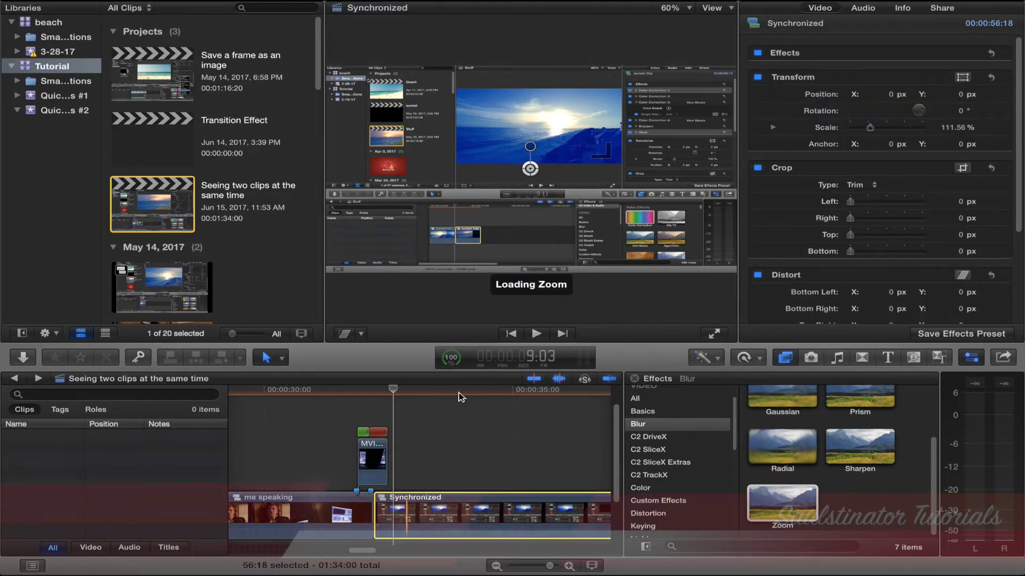
key(Left)
key(Left)
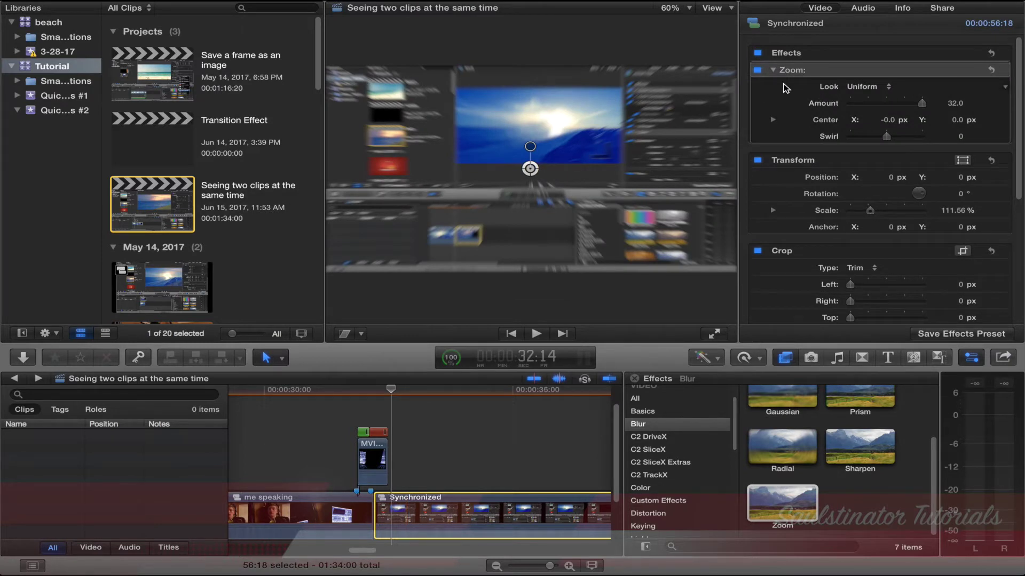
key(Left)
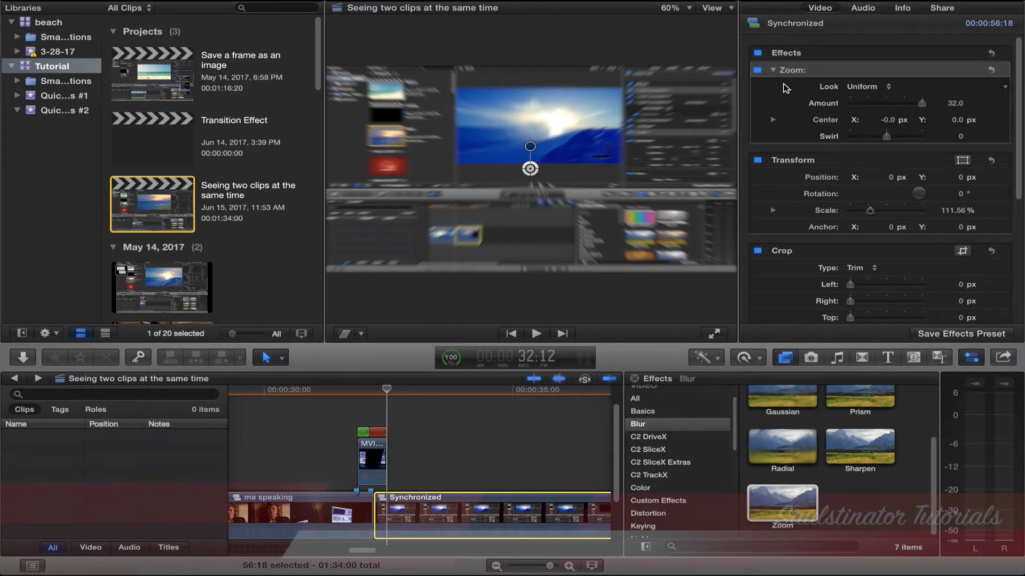
key(Right)
key(Left)
key(Left)
key(Right)
key(Right)
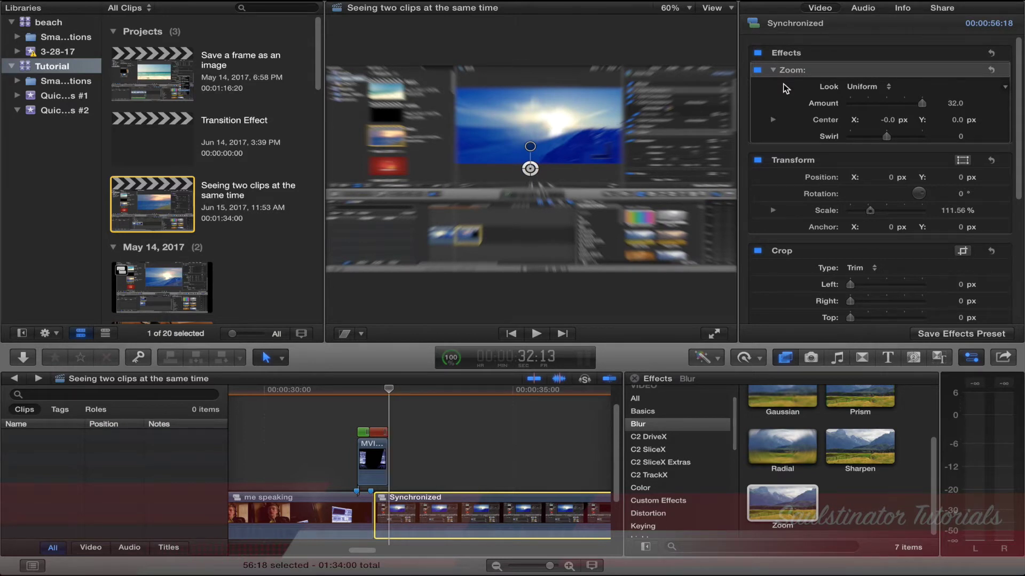
Keyframe the Zoom Amount at 17.5, then at 0 one frame later.
drag(530, 158, 530, 151)
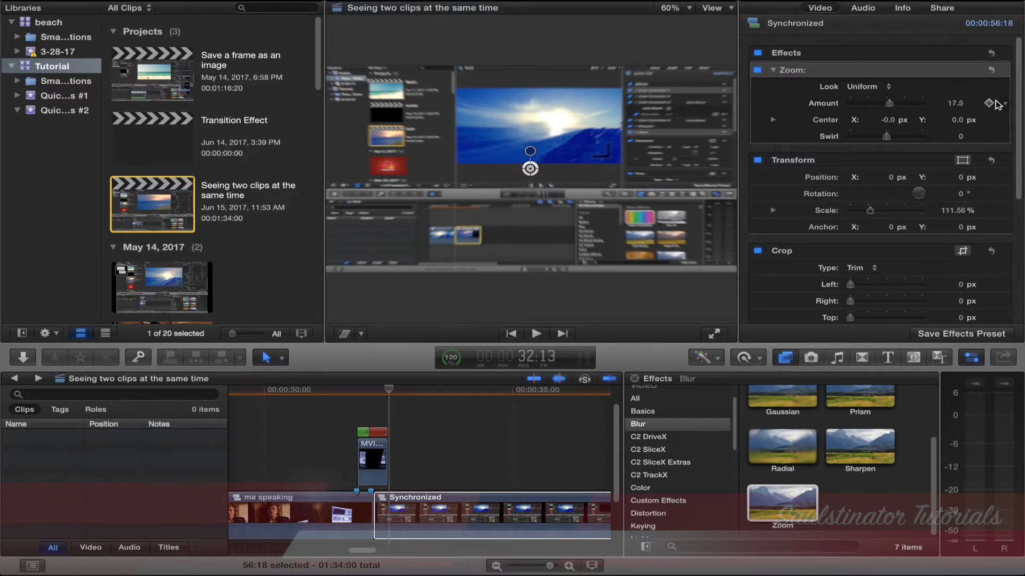
click(989, 103)
key(Right)
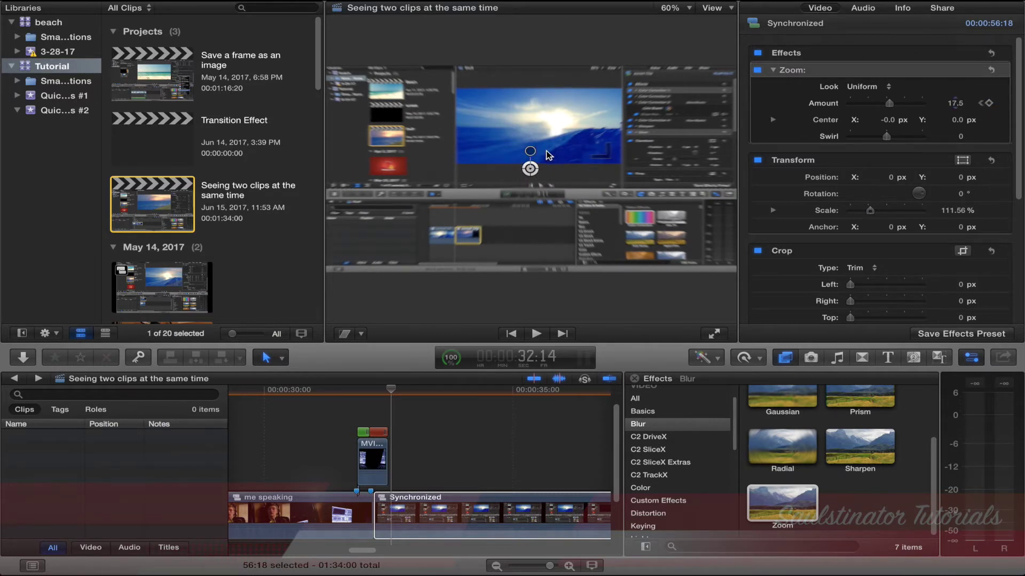
drag(530, 151, 532, 172)
Keyframe higher Zoom Amounts on earlier frames, about 51.8 and then up to 136.6.
key(Left)
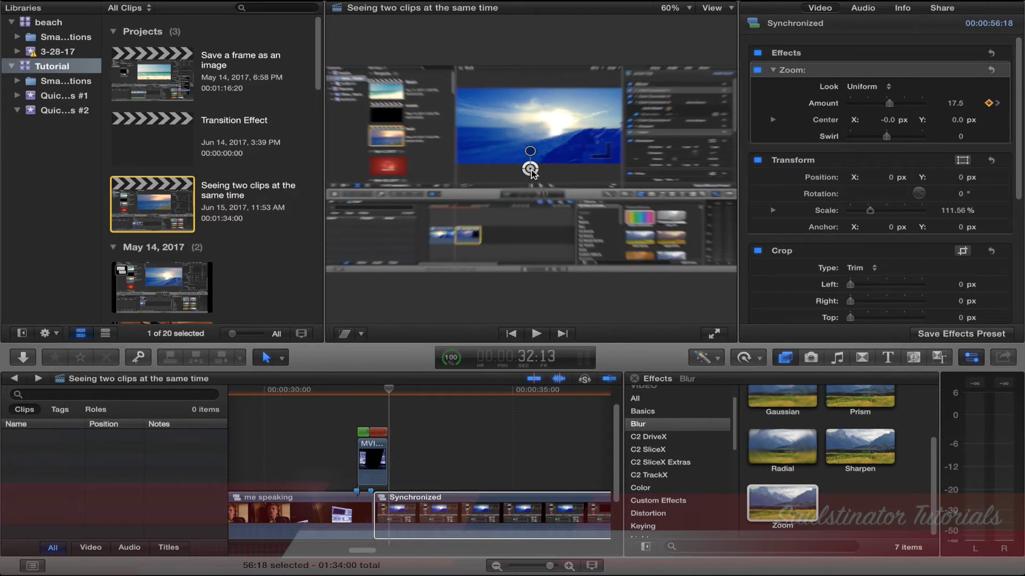
key(Left)
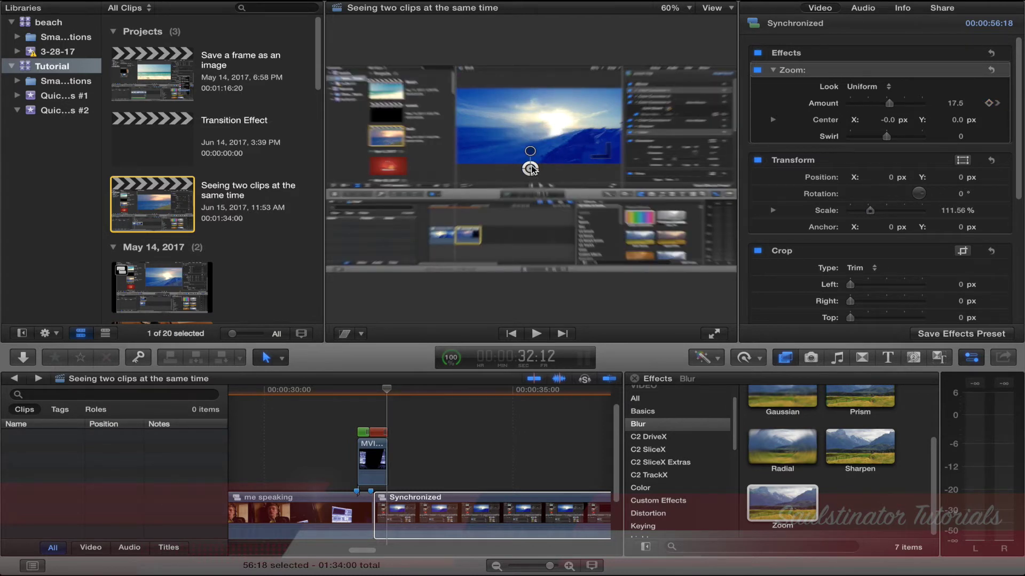
key(Left)
drag(530, 153, 530, 140)
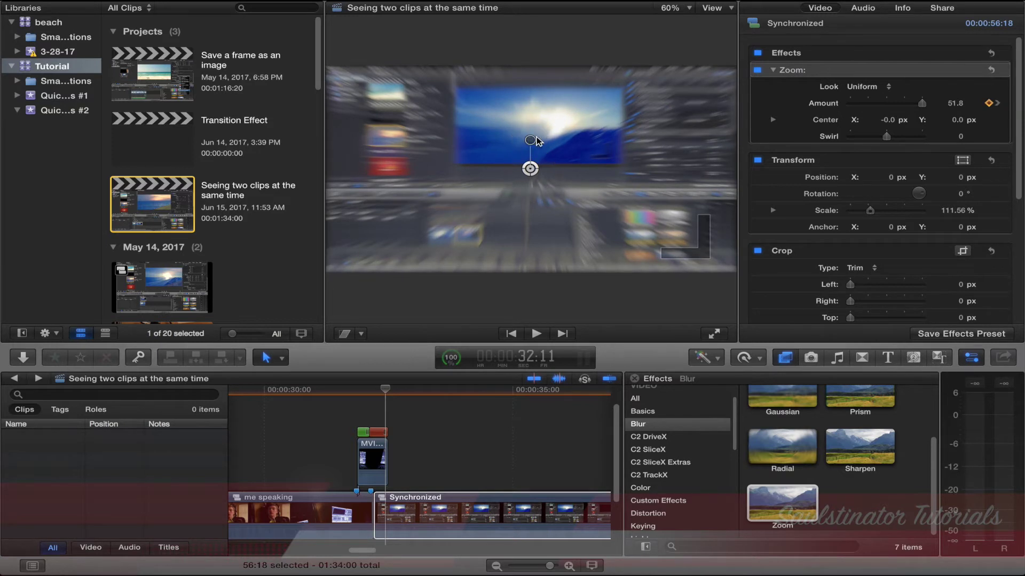
key(Left)
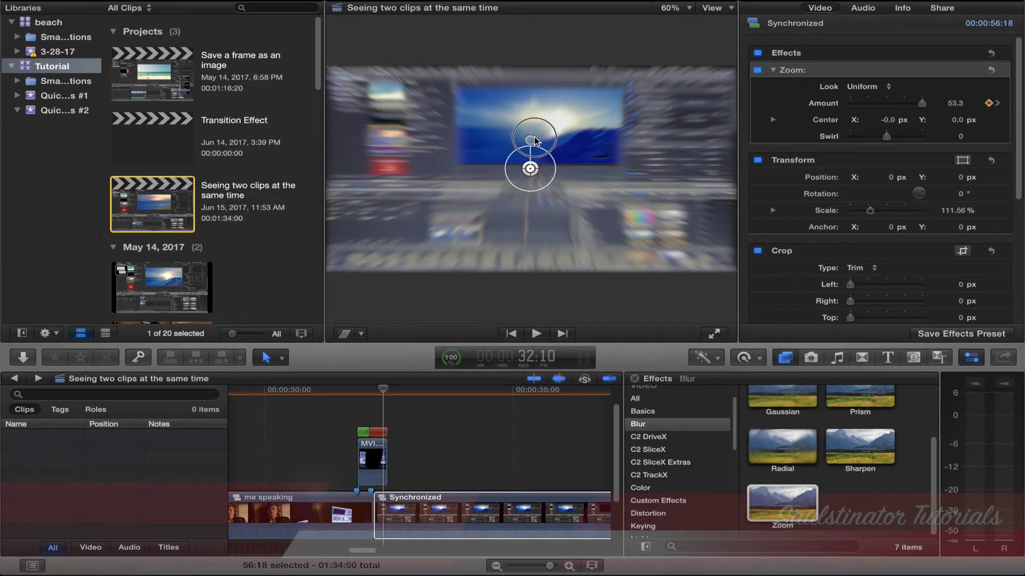
key(Left)
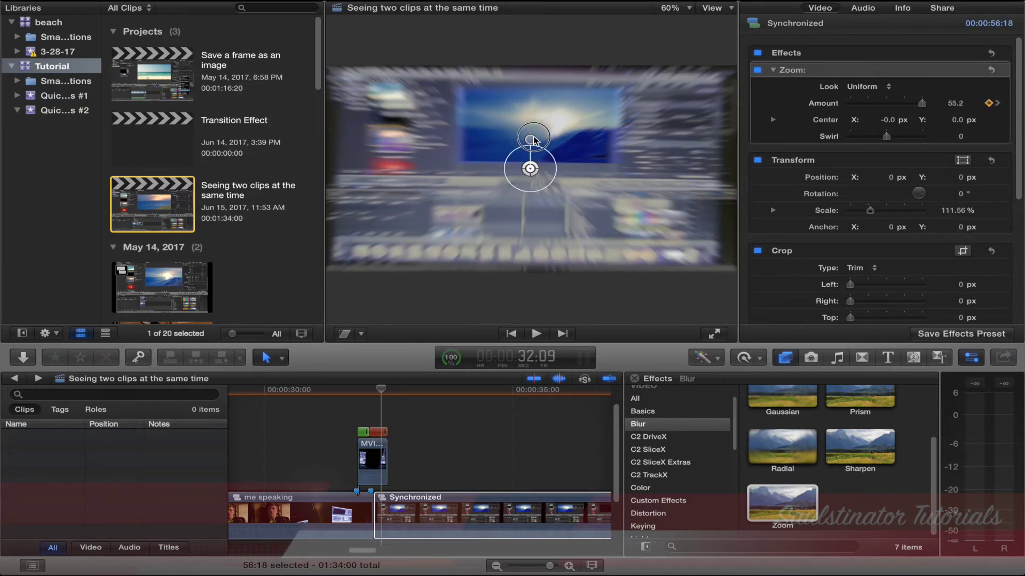
key(Left)
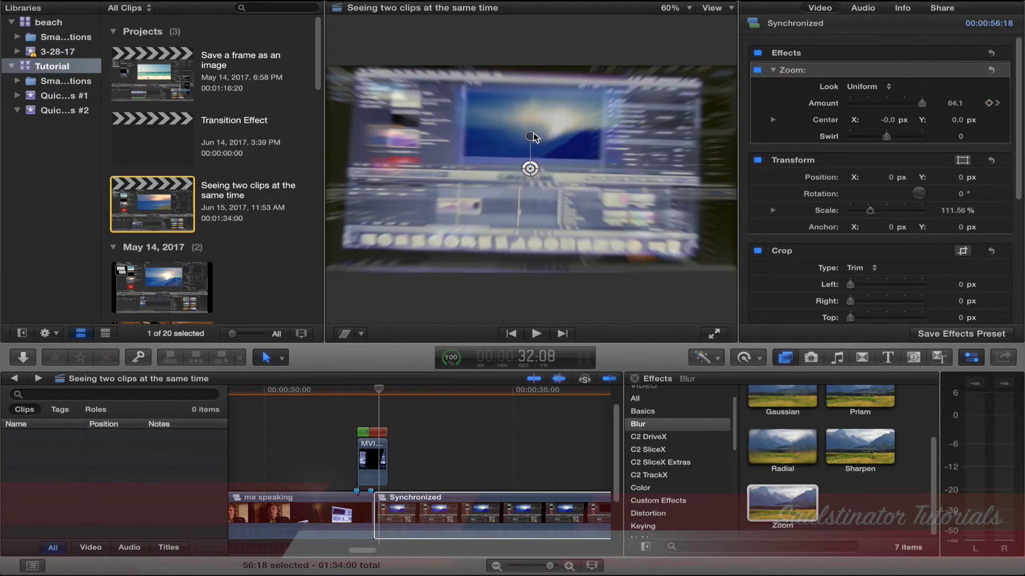
key(Left)
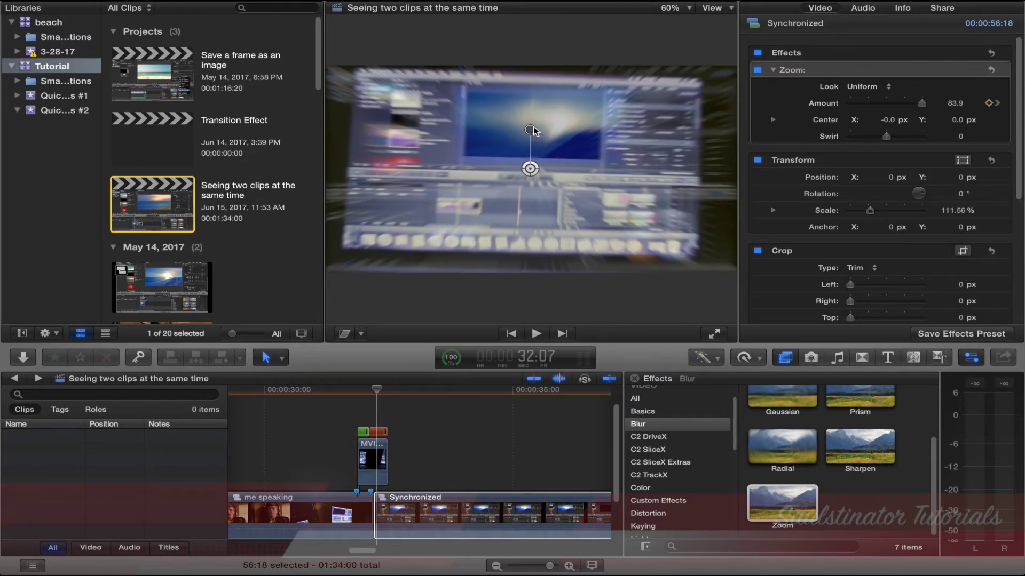
click(533, 130)
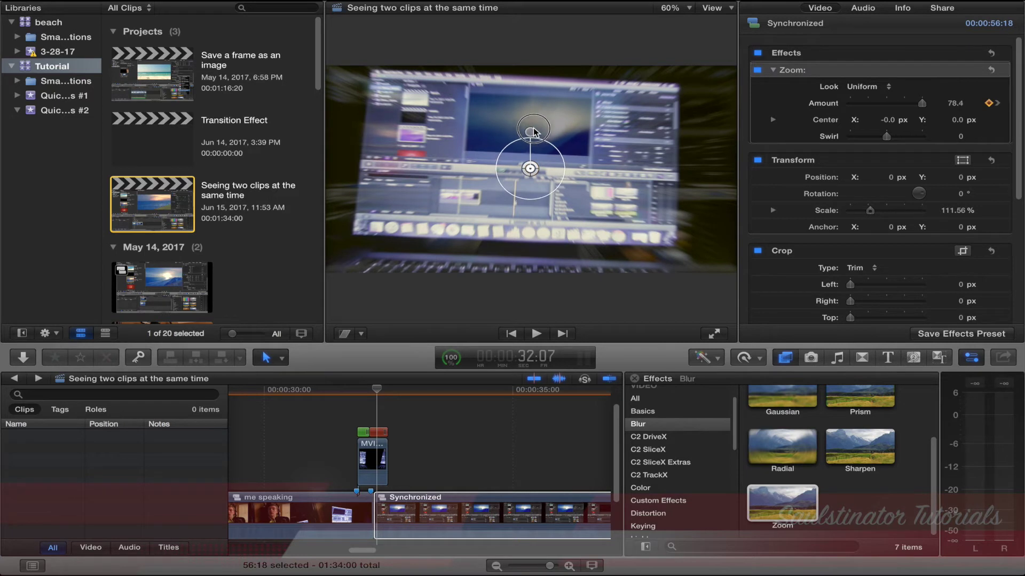
key(Left)
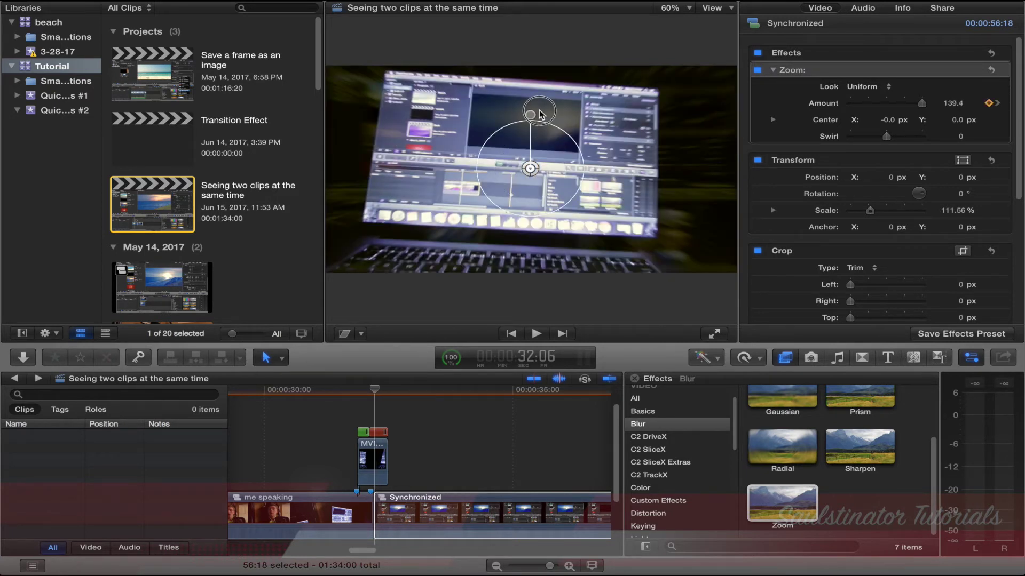
key(Left)
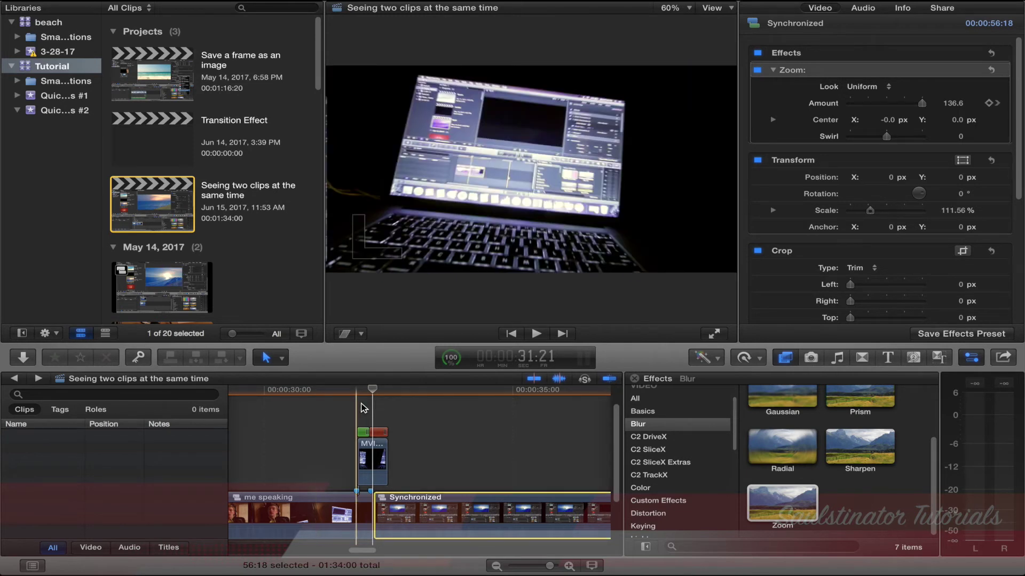
key(space)
click(360, 408)
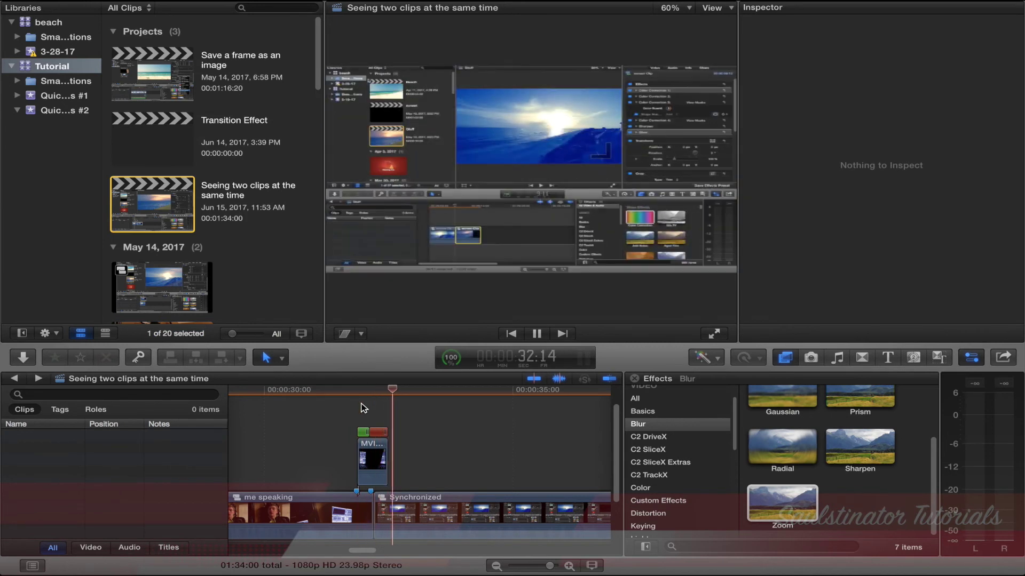
key(space)
key(super+4)
click(361, 403)
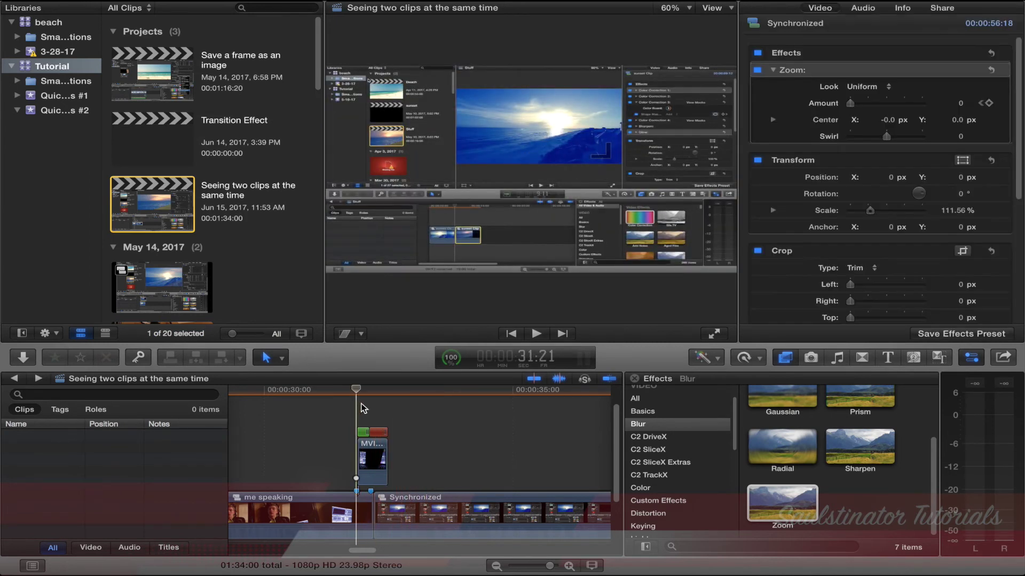
key(space)
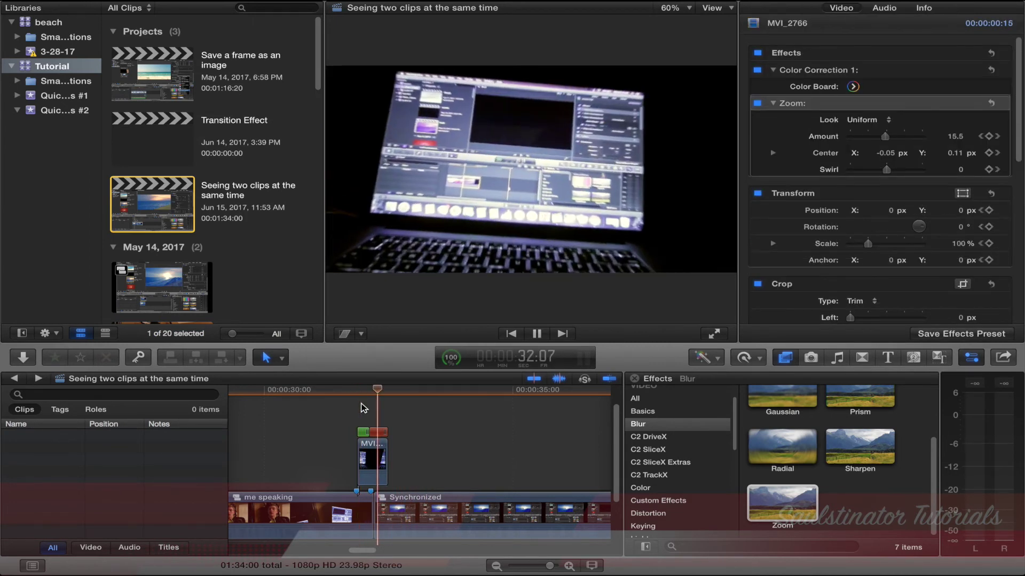